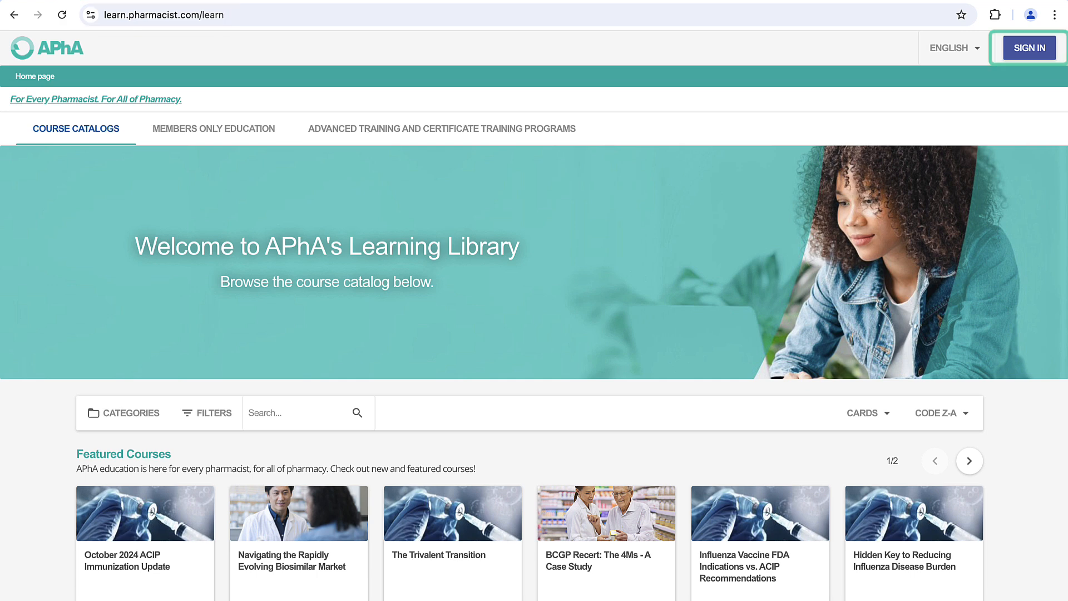
Step: Start registering a new account with two-factor authentication turned off and the account e-mail entered
left_click(1045, 55)
left_click(477, 381)
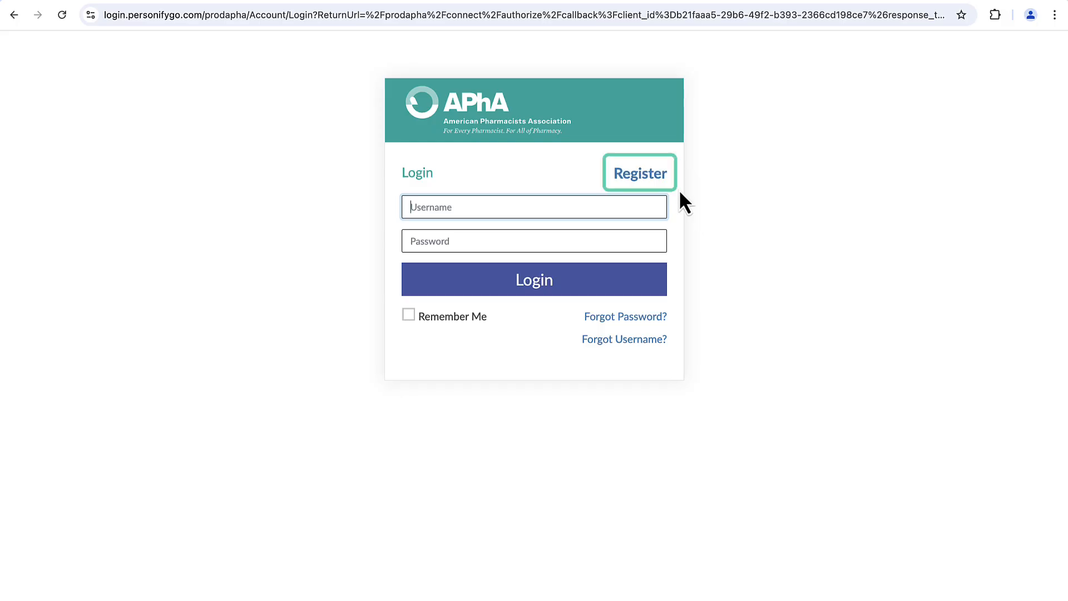
left_click(663, 179)
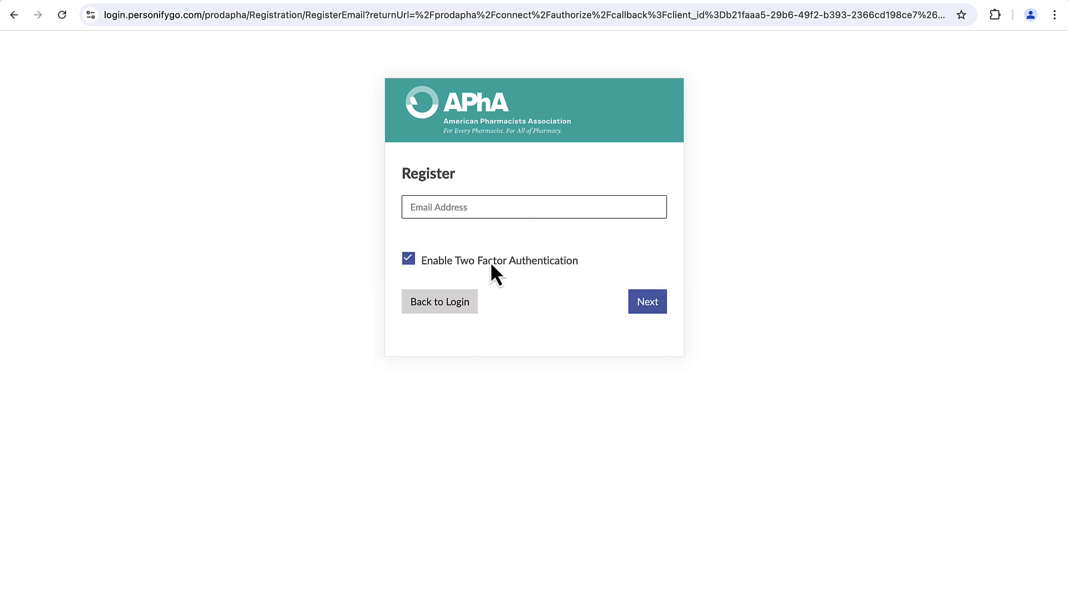
left_click(409, 260)
left_click(438, 212)
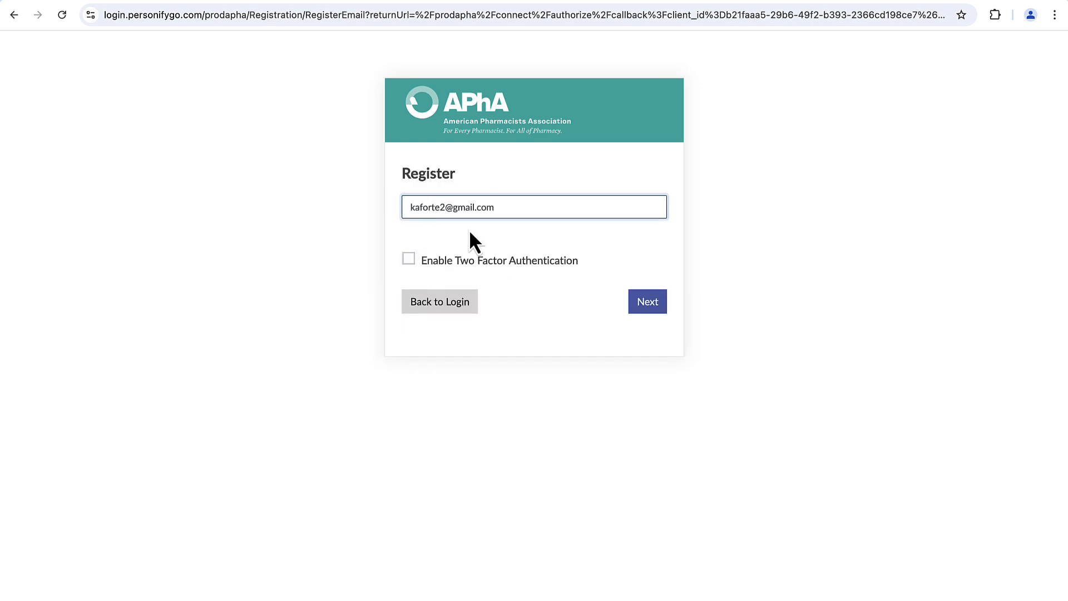
left_click(616, 420)
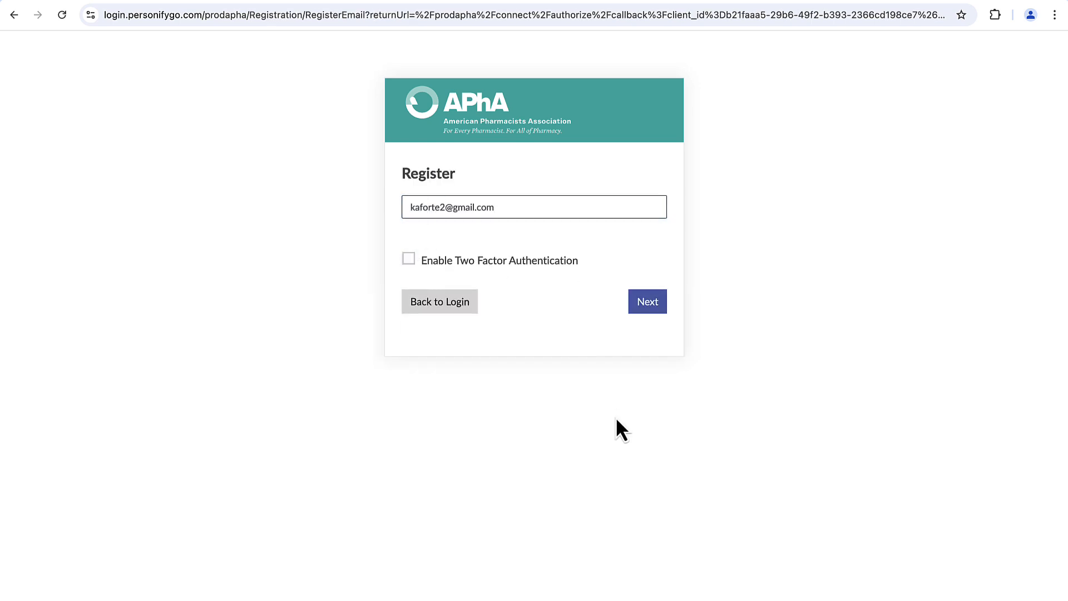
left_click(662, 310)
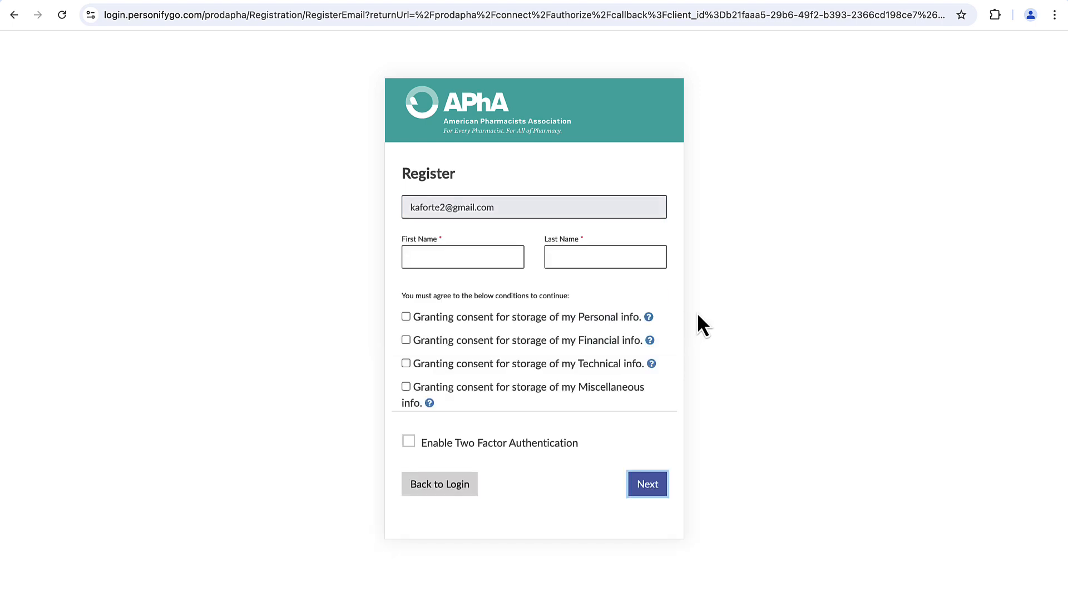
Step: Fill in the account holder's first and last name, review the personal info consent, and continue
left_click(425, 262)
key("Tab")
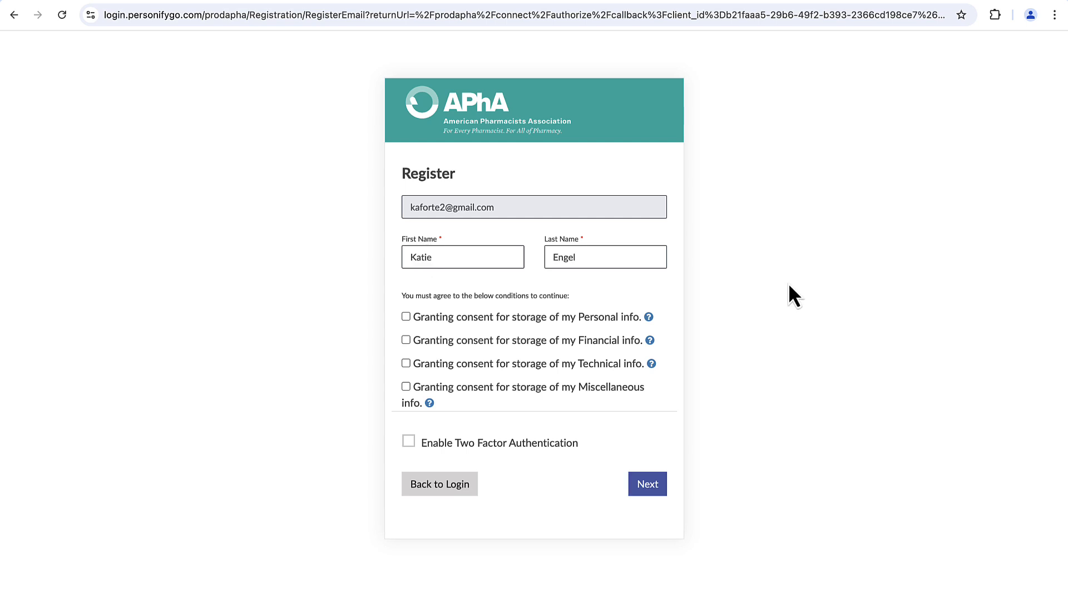
left_click(649, 318)
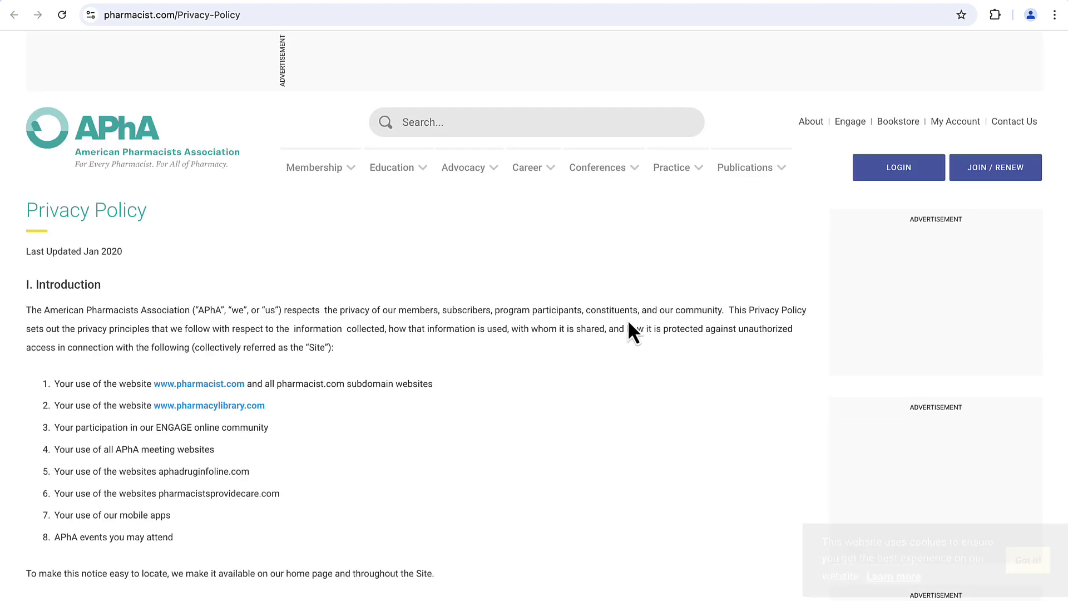
left_click(151, 1)
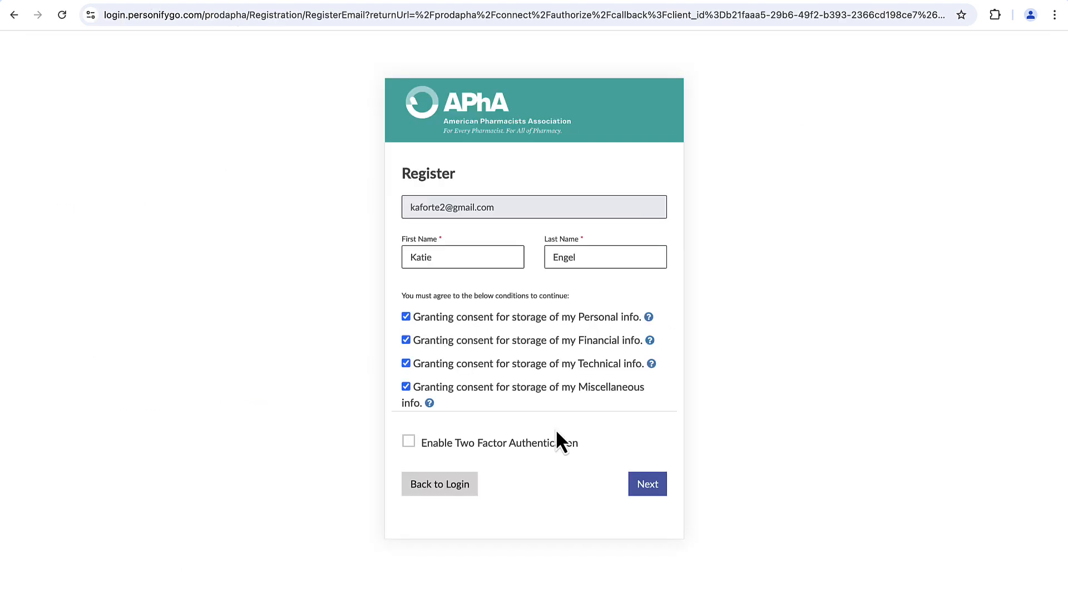
left_click(661, 500)
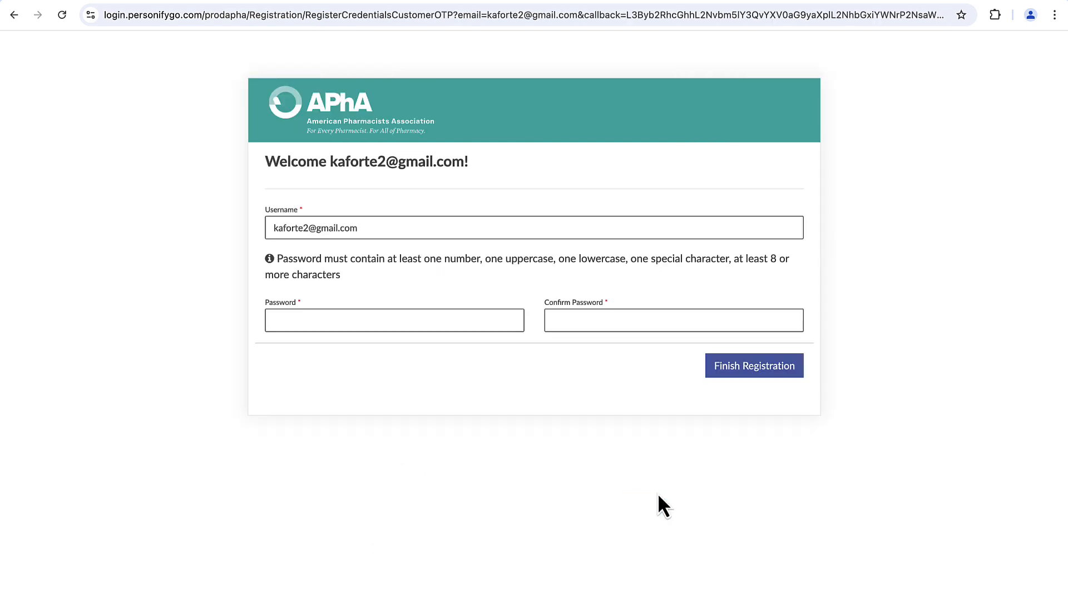
Step: Enter and confirm the account password to finish registration
left_click(390, 318)
key("ctrl+v")
key("Tab")
key("ctrl+v")
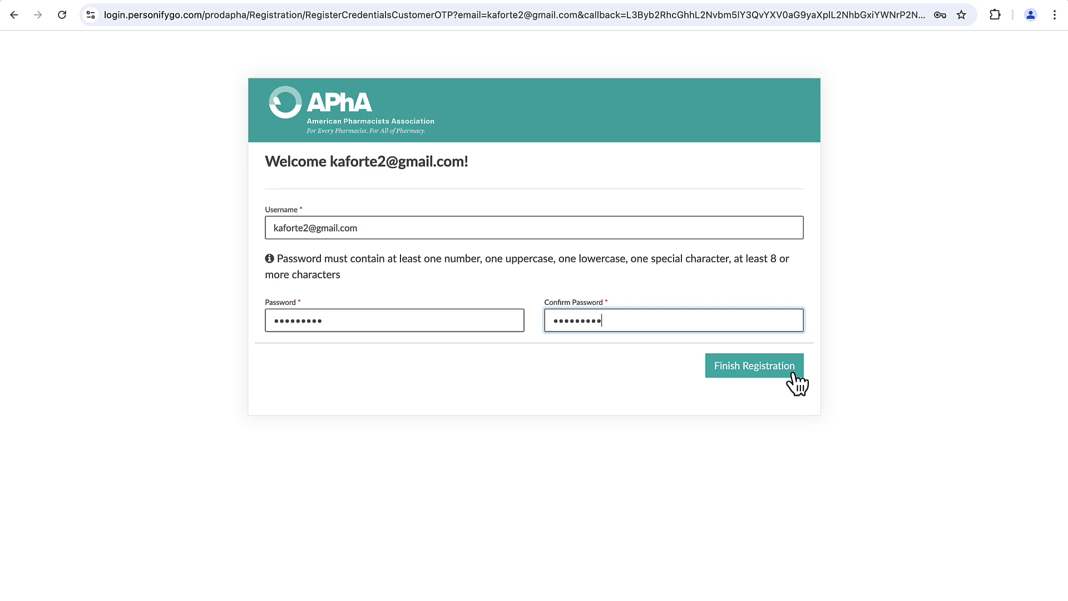
left_click(793, 374)
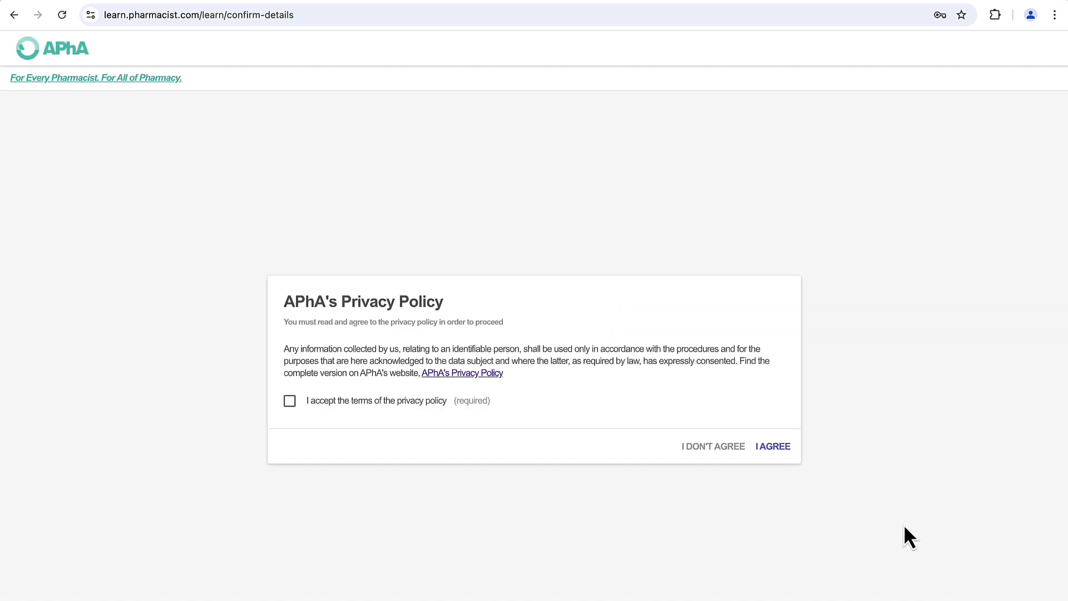
Step: Review the APhA privacy policy, agree to the Terms of Use, and continue to the library
left_click(470, 374)
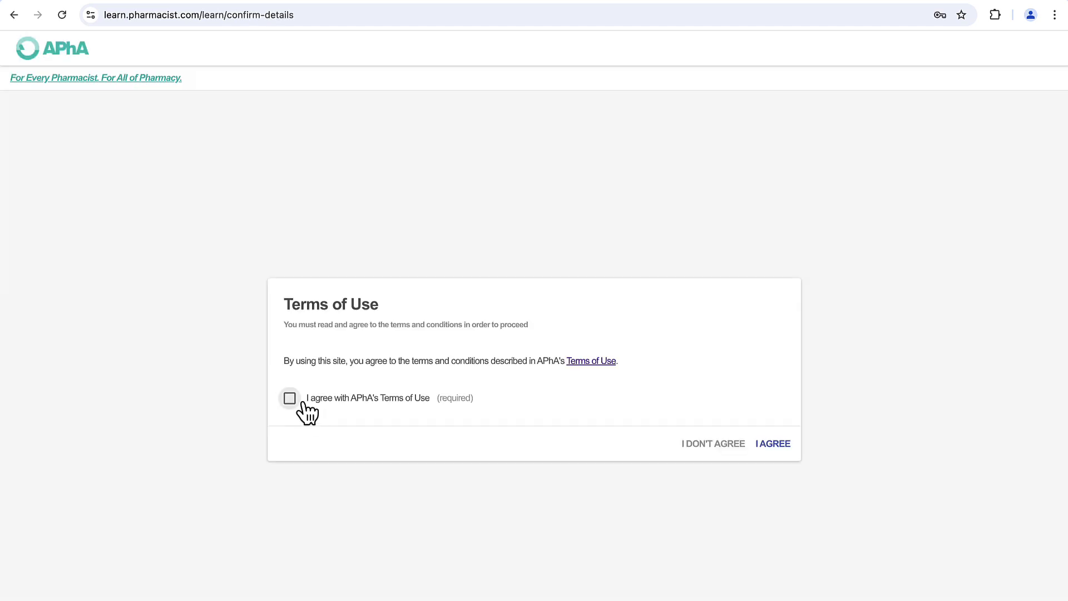
left_click(291, 399)
left_click(772, 444)
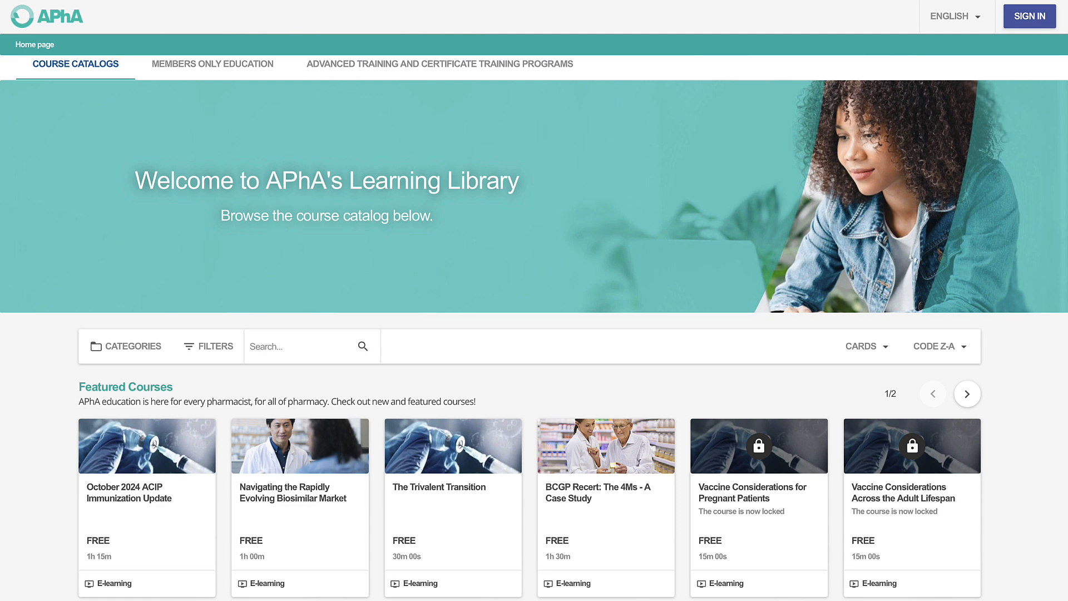
Step: Browse the Members Only Education and Advanced Training tabs, ending back on Members Only Education
scroll(535, 327, "down", 3)
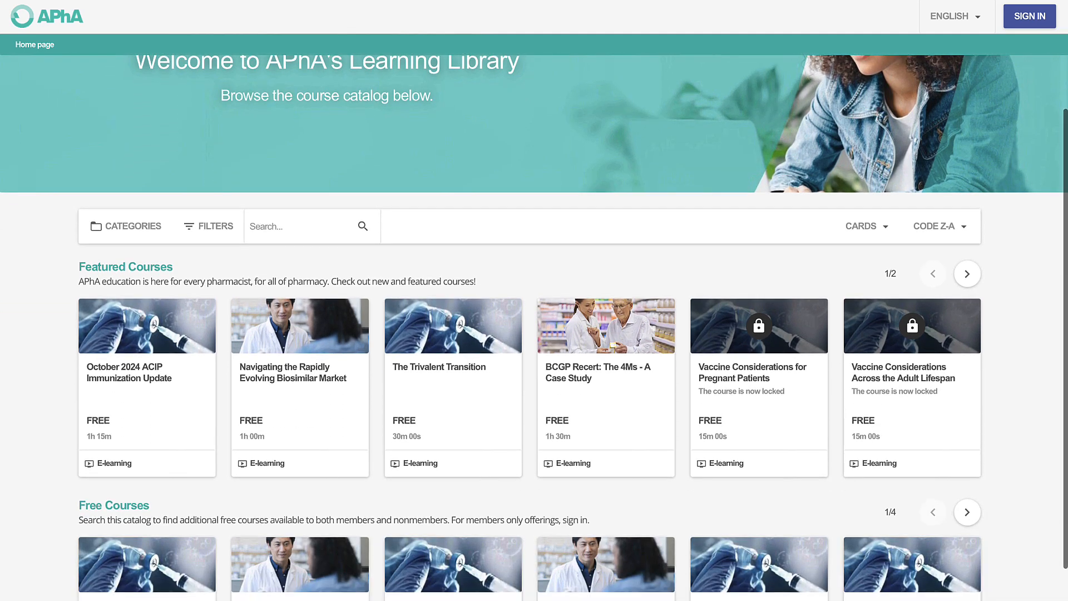
scroll(534, 327, "up", 3)
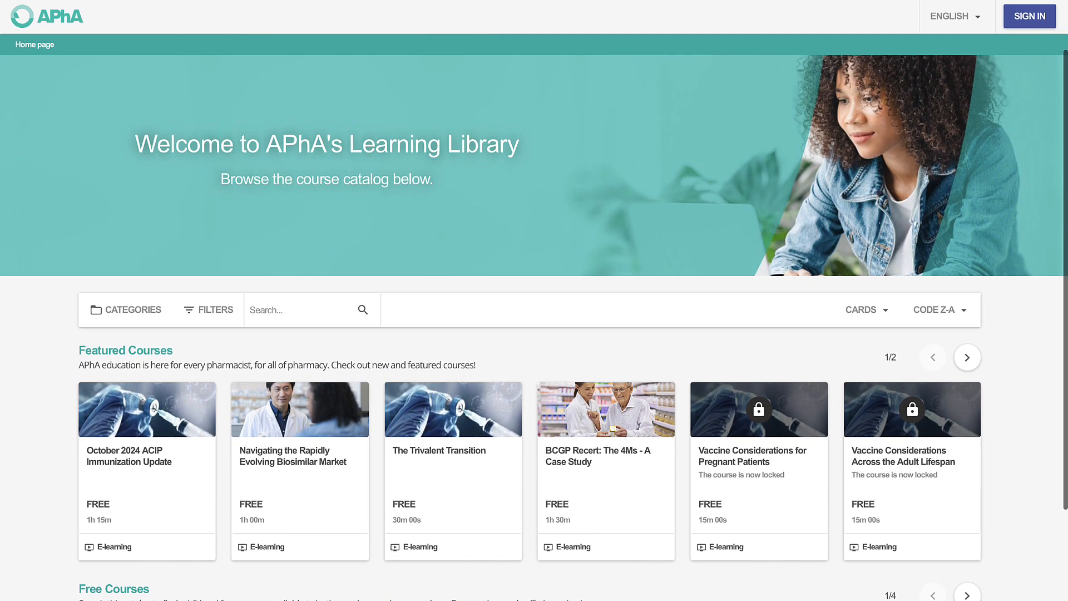
scroll(534, 328, "up", 1)
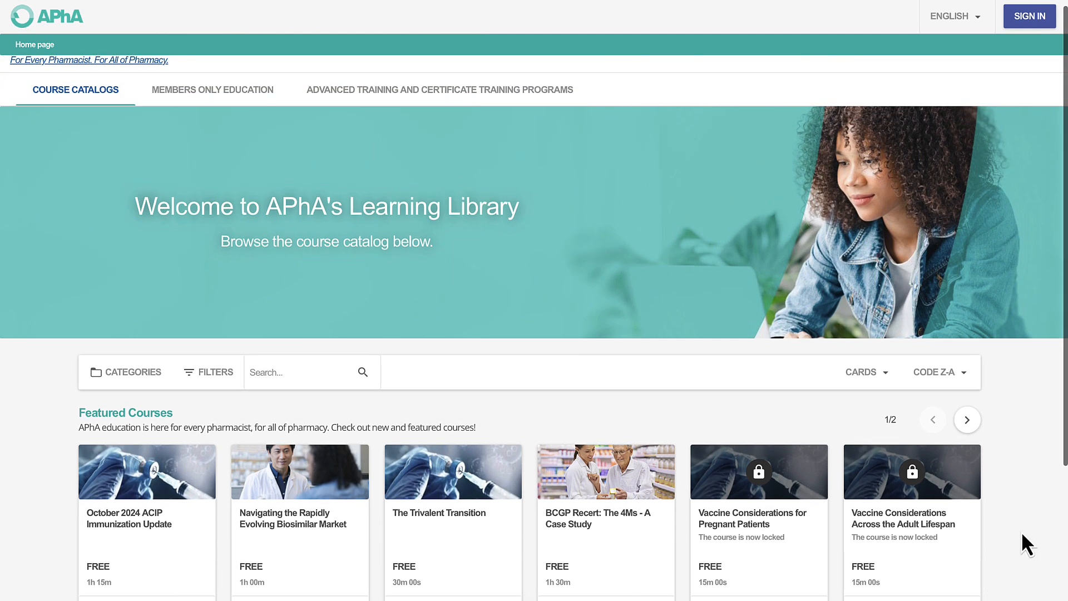
left_click(247, 94)
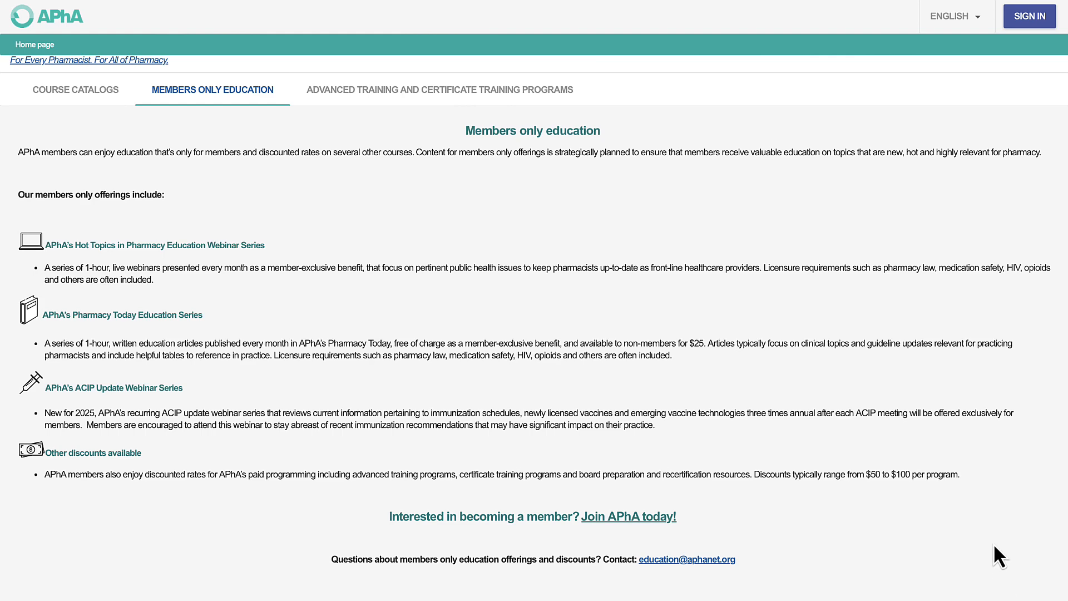
left_click(550, 93)
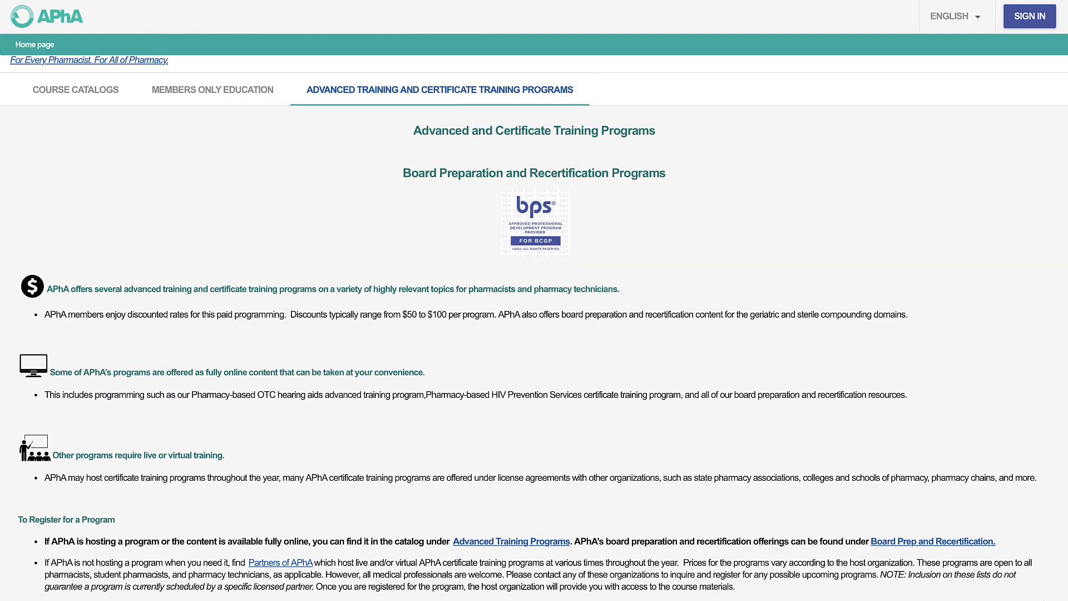
scroll(535, 306, "down", 1)
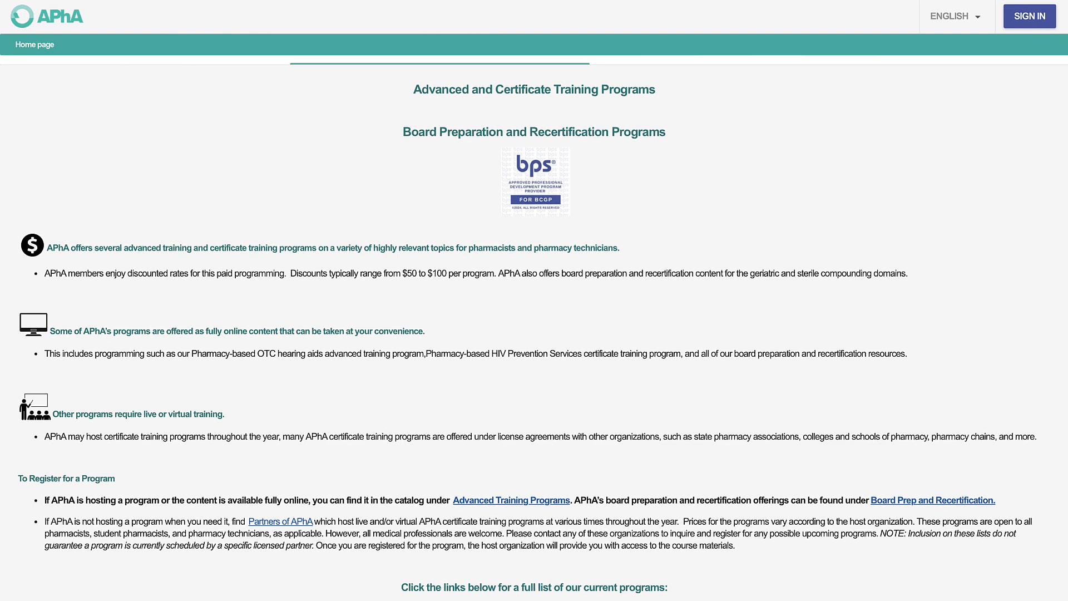
scroll(691, 382, "up", 1)
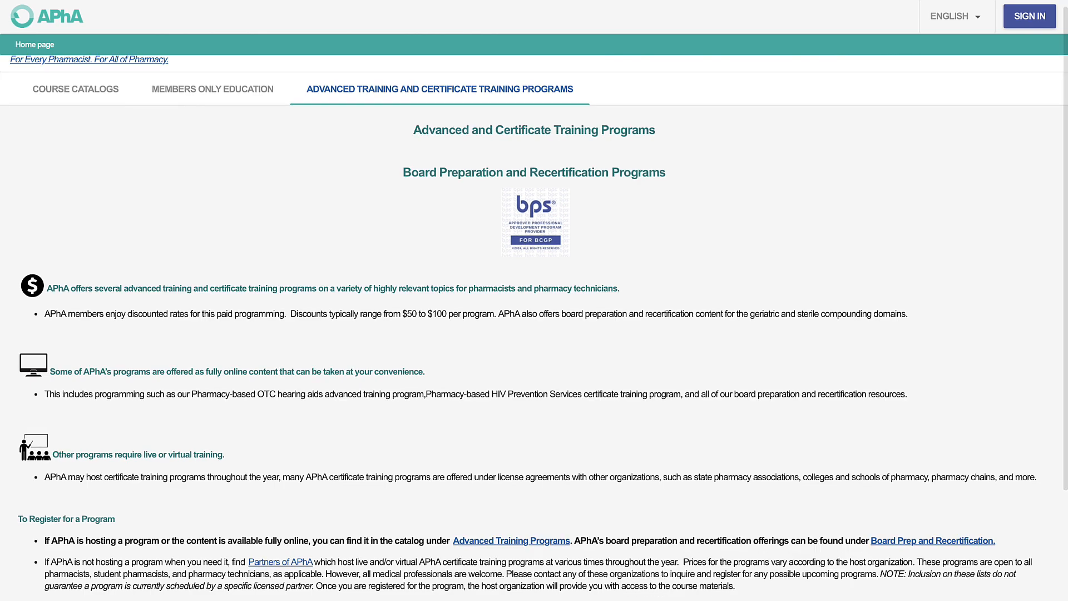
left_click(196, 100)
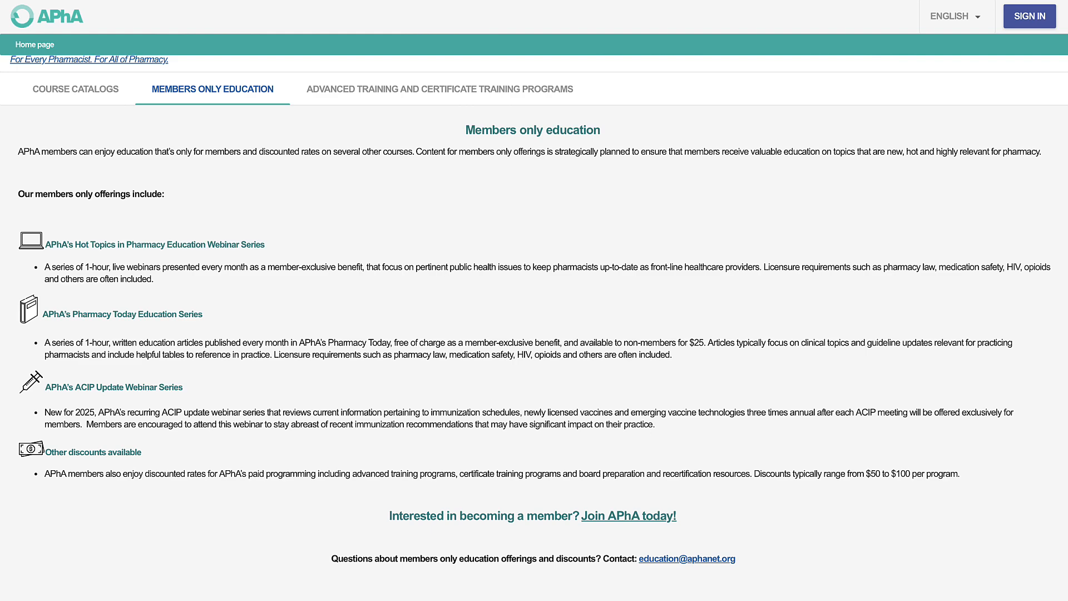
Step: Scroll the course catalog down to Free Courses and open The Trivalent Transition
left_click(74, 92)
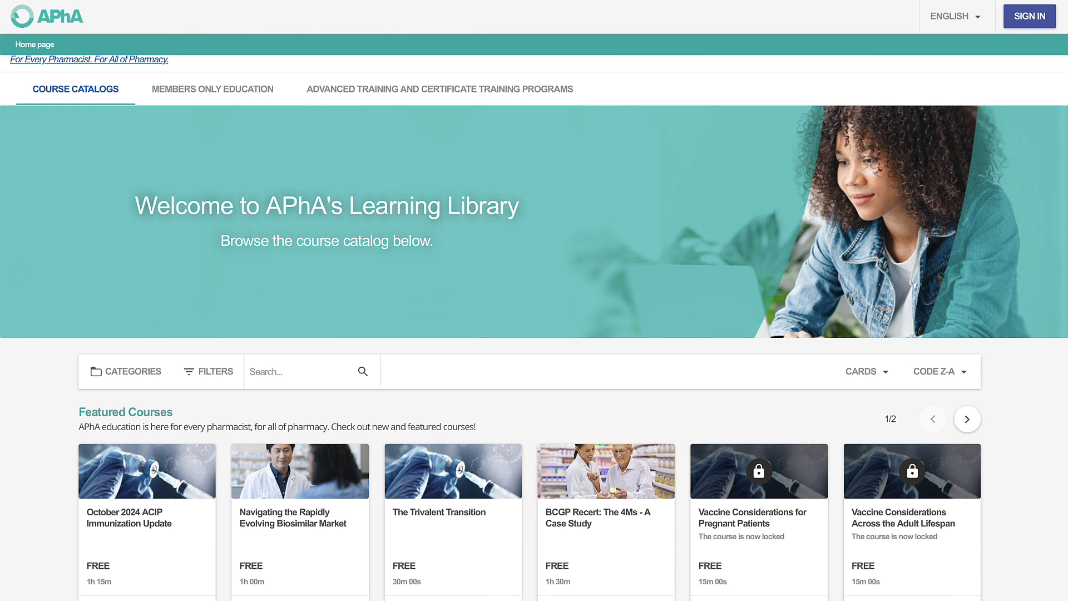
scroll(534, 301, "down", 1)
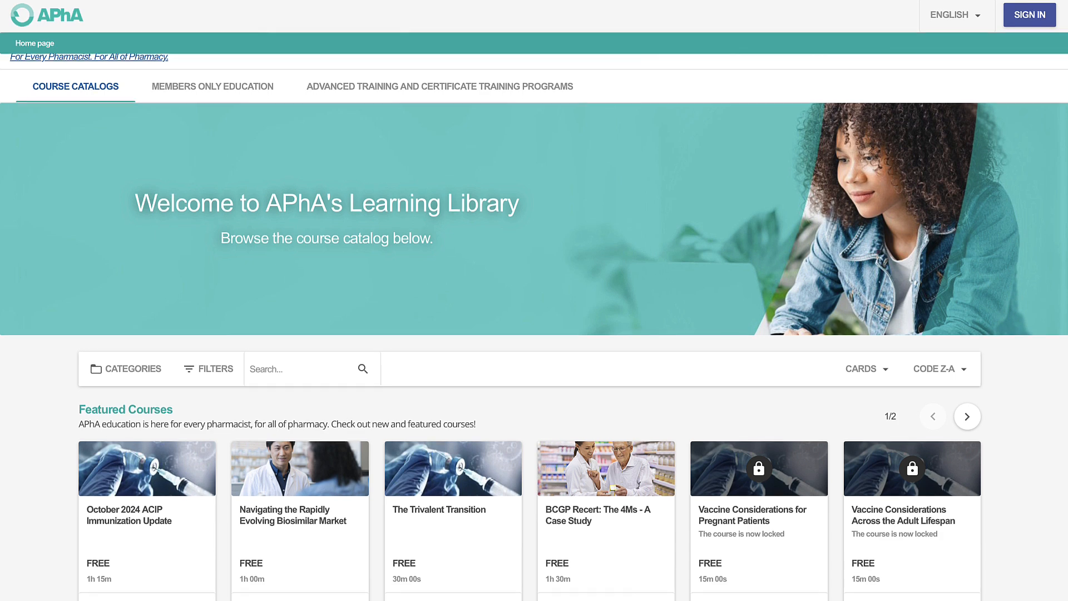
scroll(1041, 553, "down", 3)
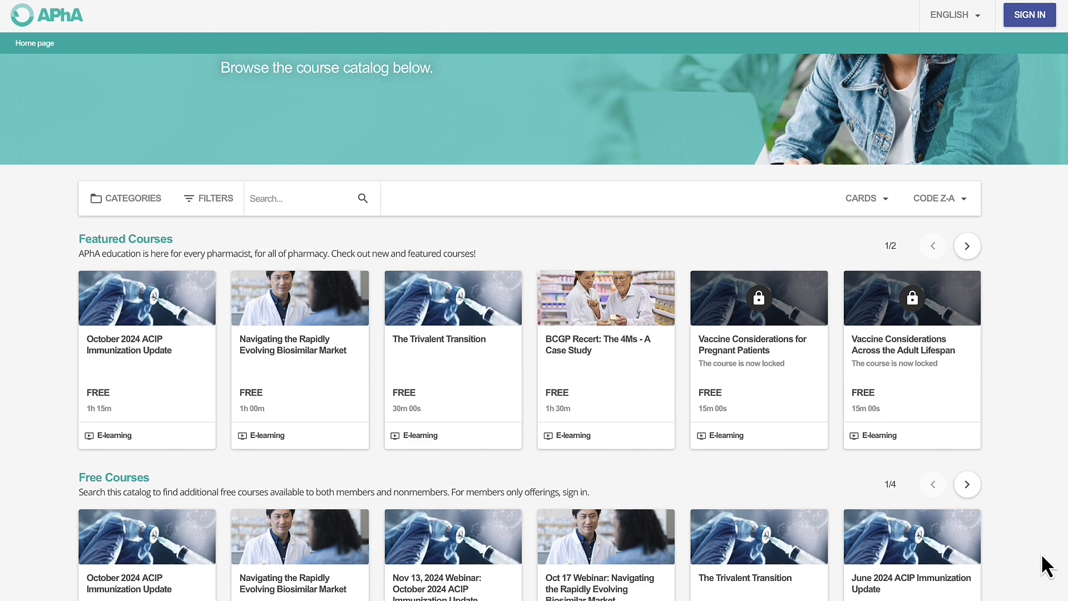
scroll(1043, 556, "down", 2)
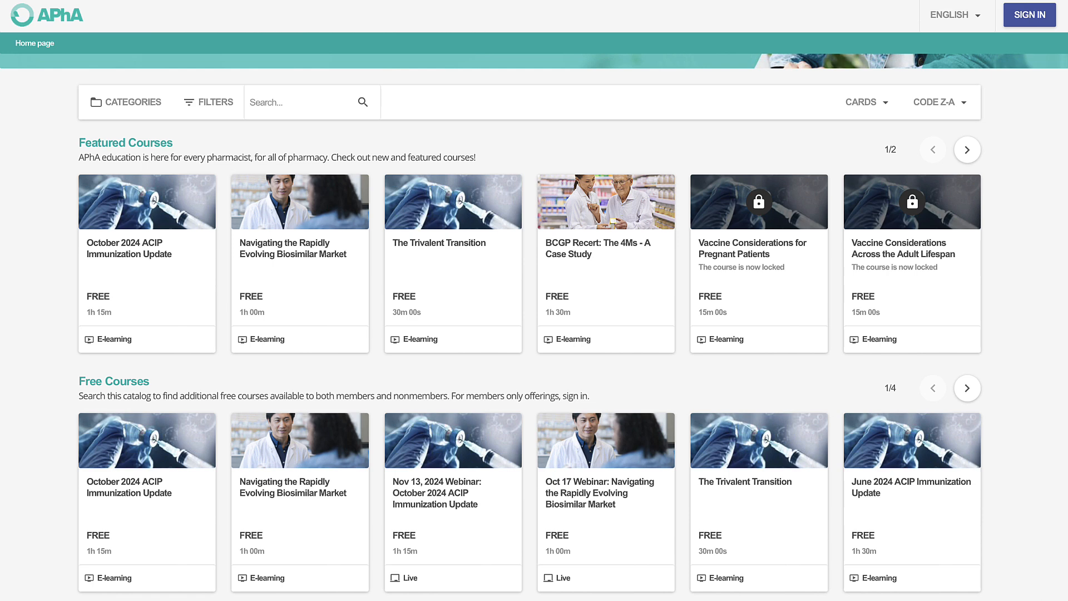
left_click(795, 525)
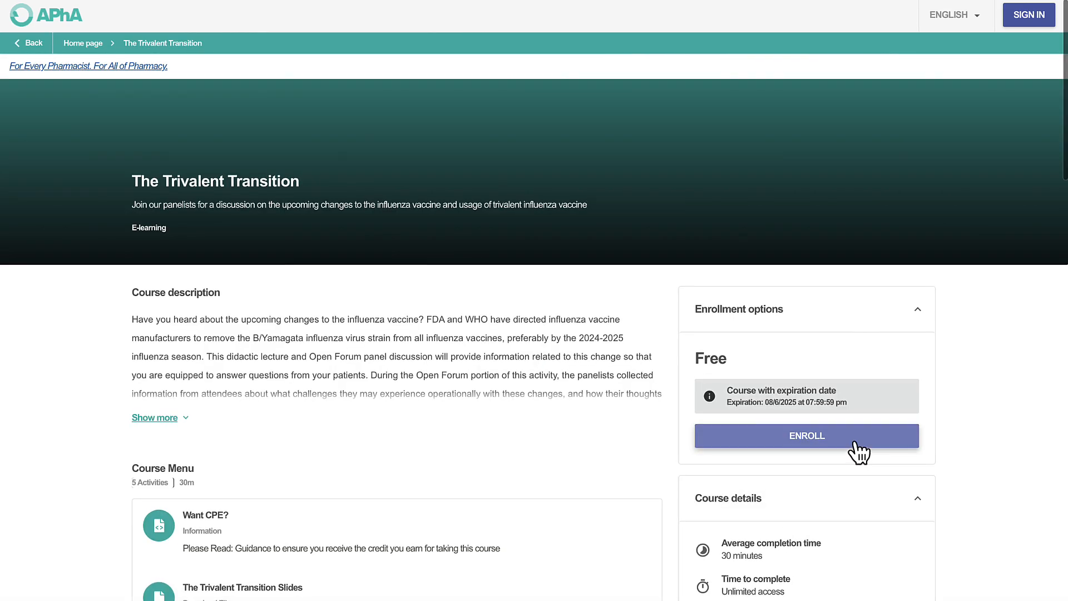
Step: Enroll in The Trivalent Transition, logging in when prompted, and look over its lessons
left_click(857, 445)
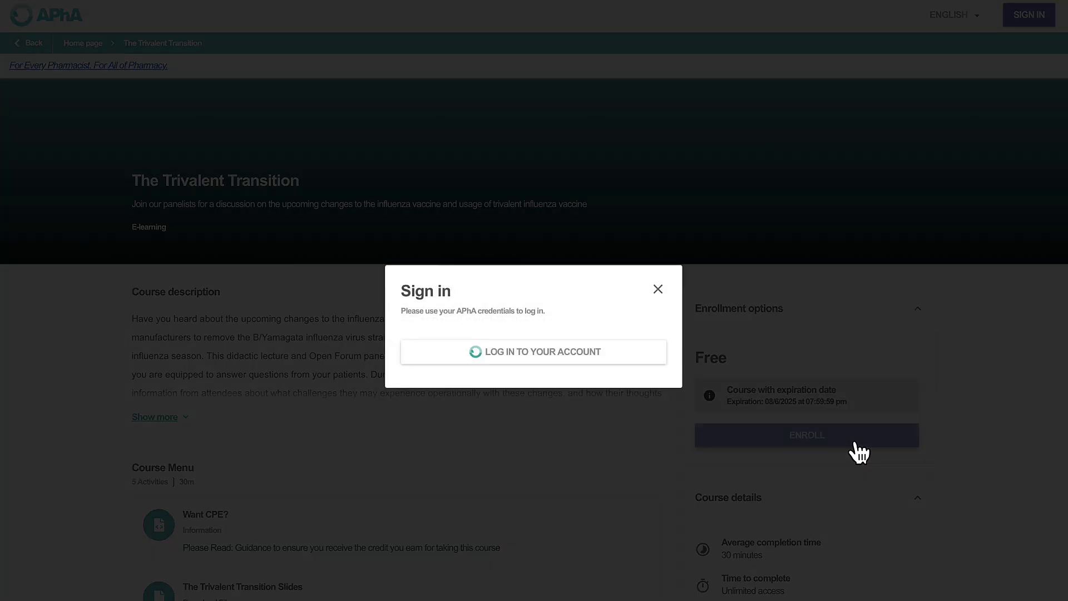
left_click(615, 365)
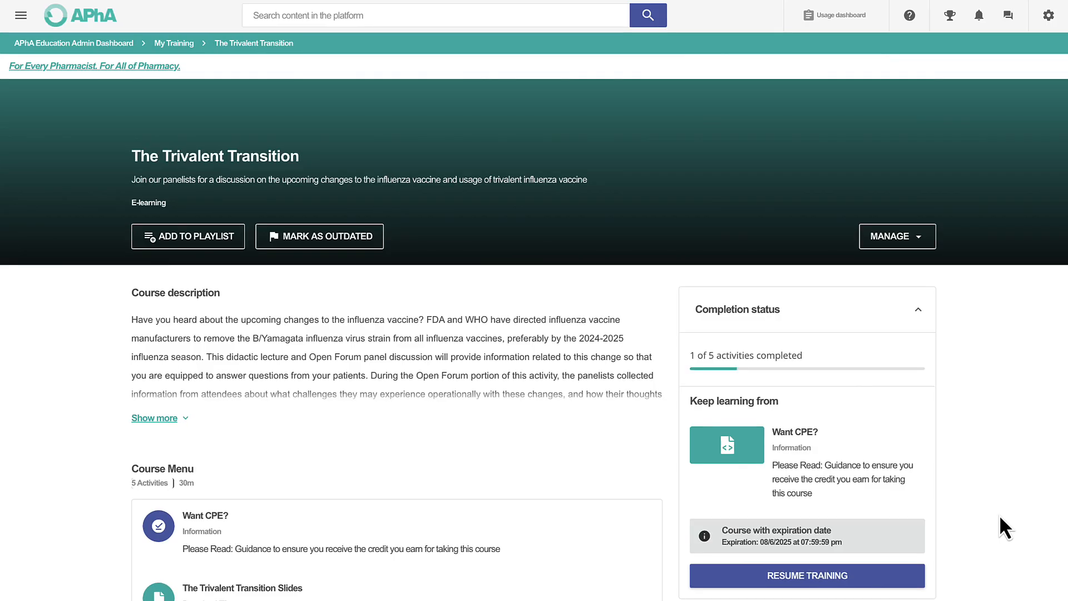
scroll(1000, 514, "down", 1)
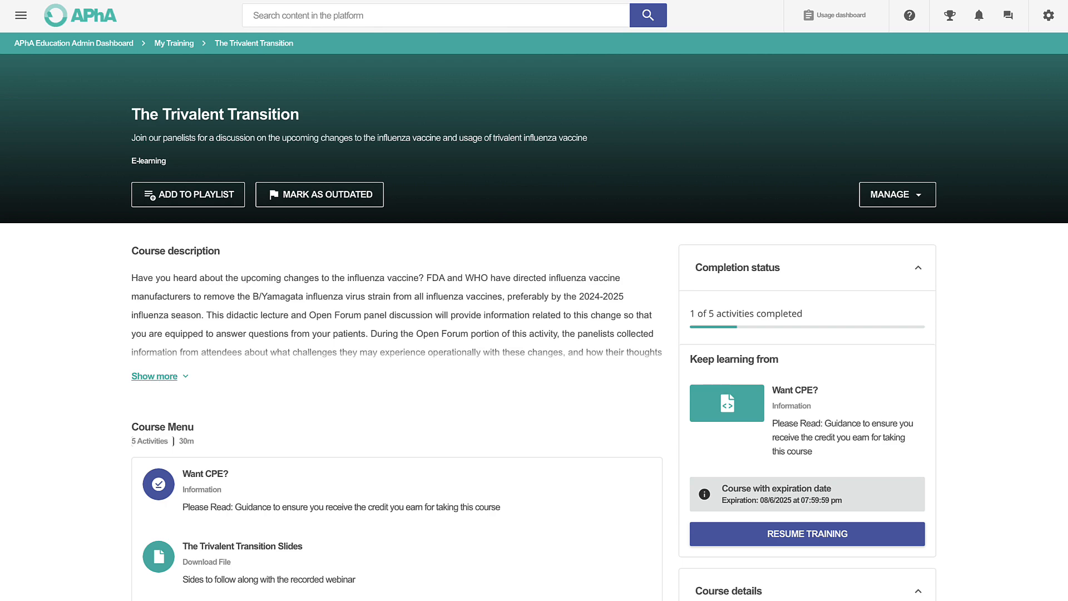
scroll(1006, 528, "up", 1)
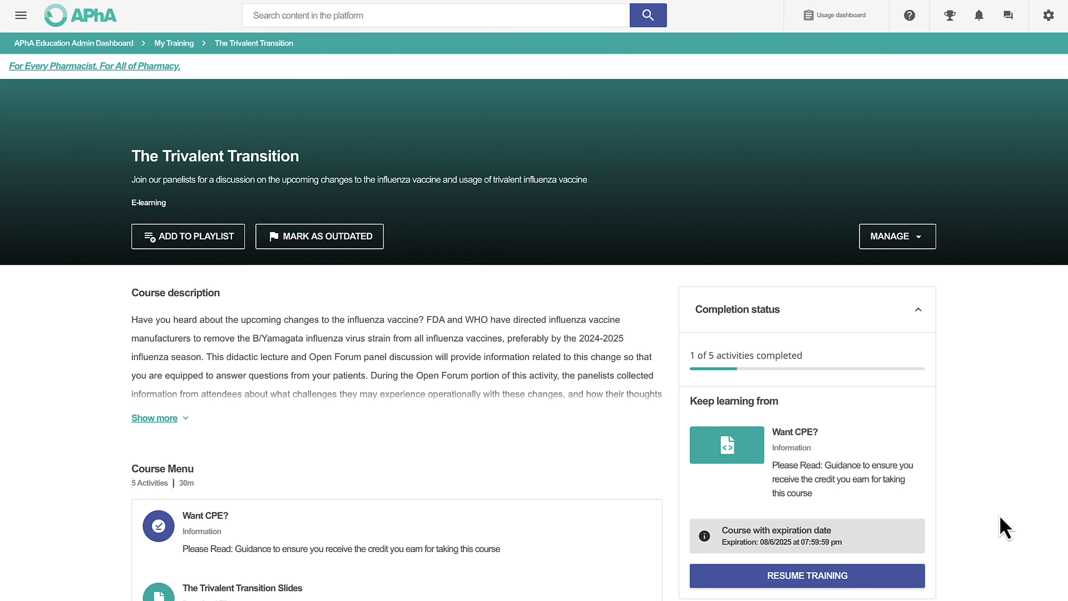
scroll(1000, 517, "down", 1)
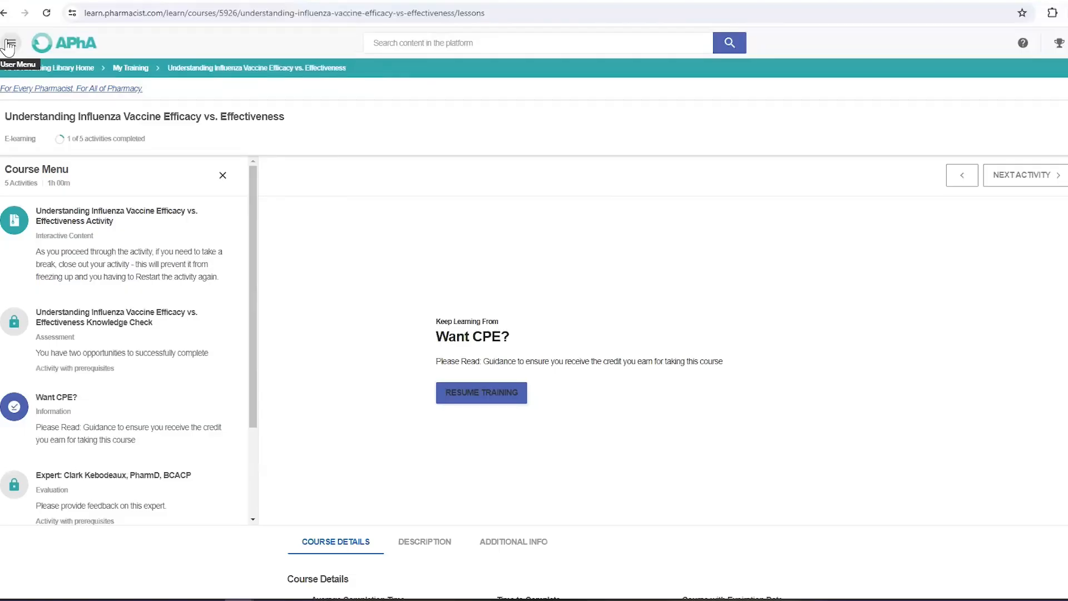
Step: Set the profile's credit type to Pharmacist (P) credit and save the changes
left_click(9, 44)
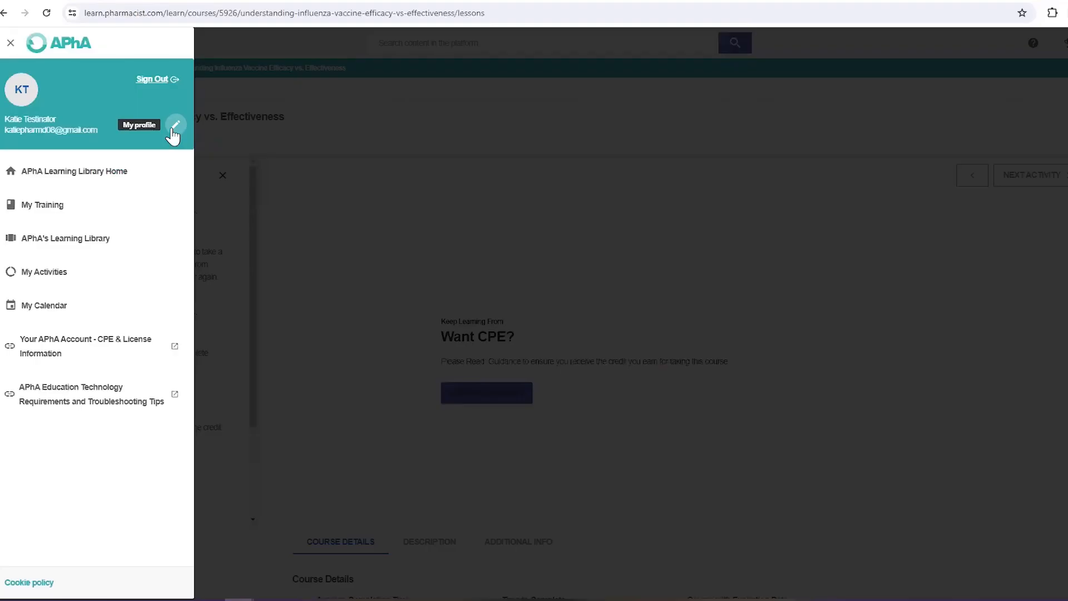
left_click(172, 129)
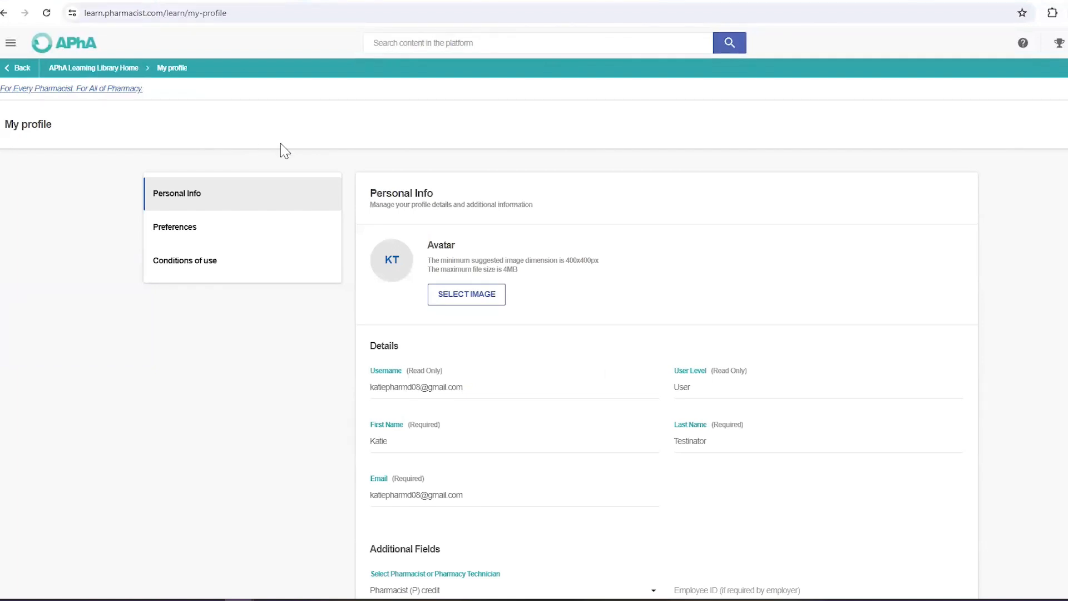
scroll(281, 150, "down", 3)
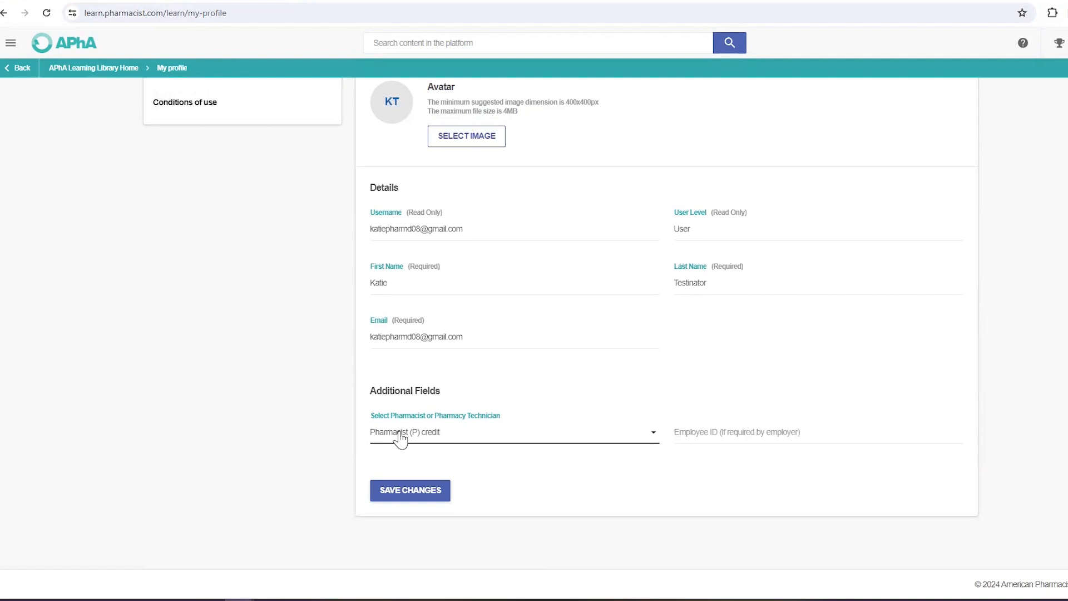
left_click(401, 438)
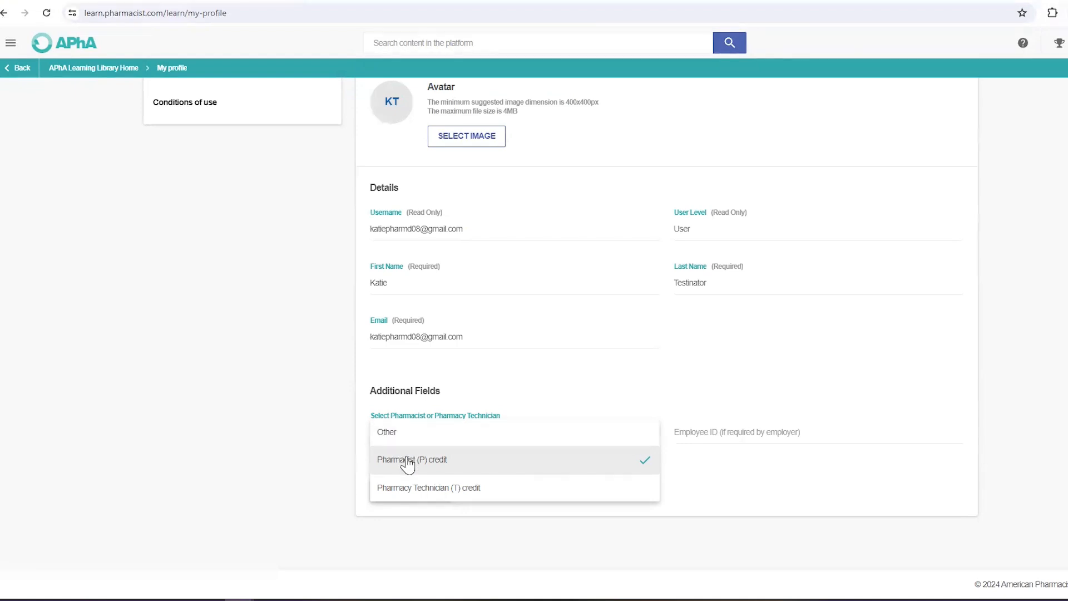
left_click(408, 462)
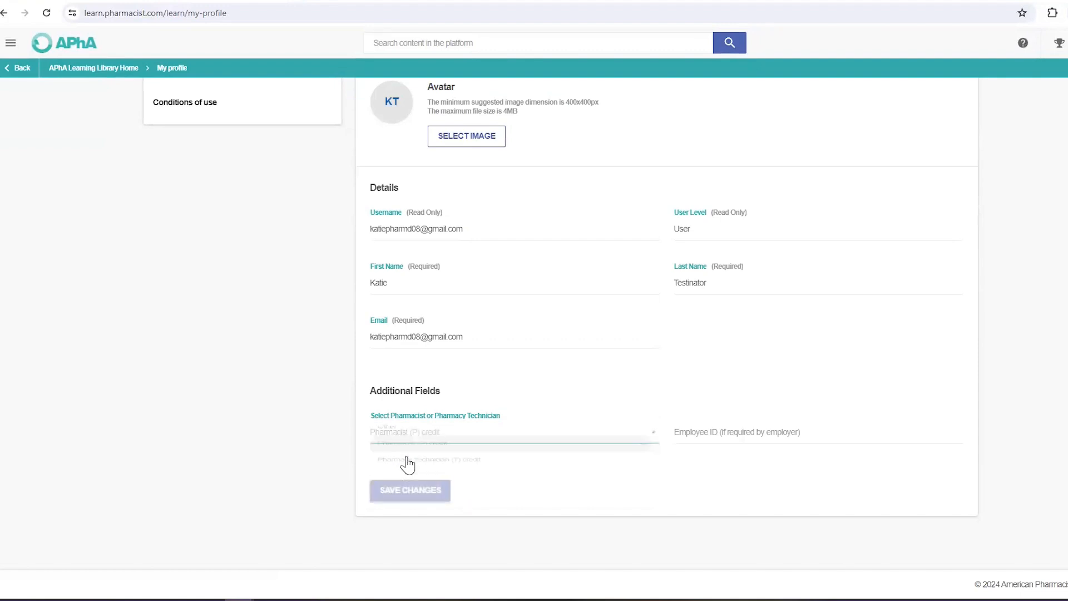
left_click(411, 493)
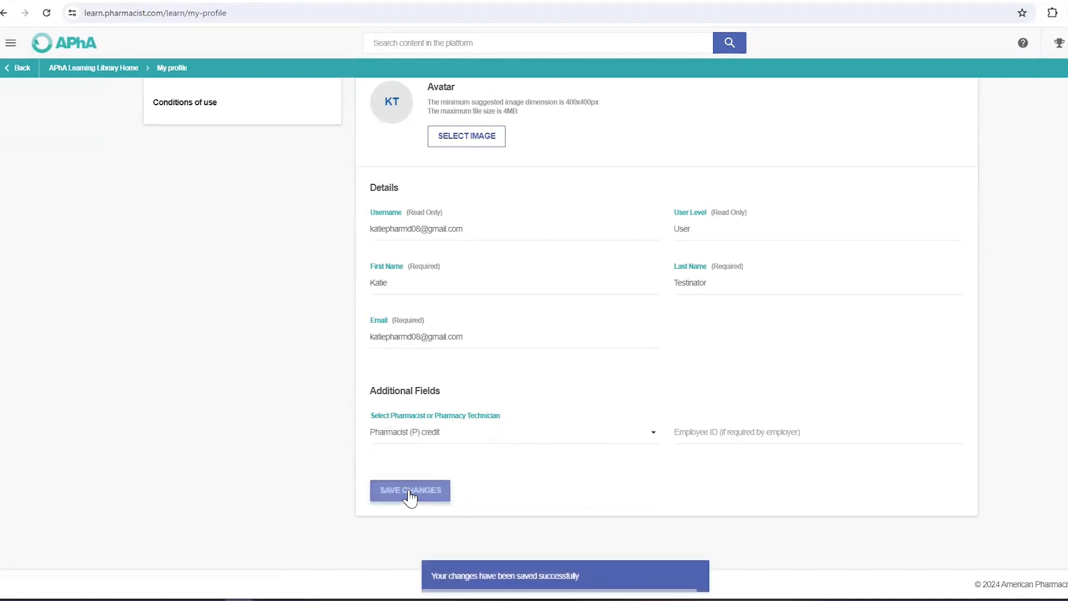
scroll(254, 374, "up", 3)
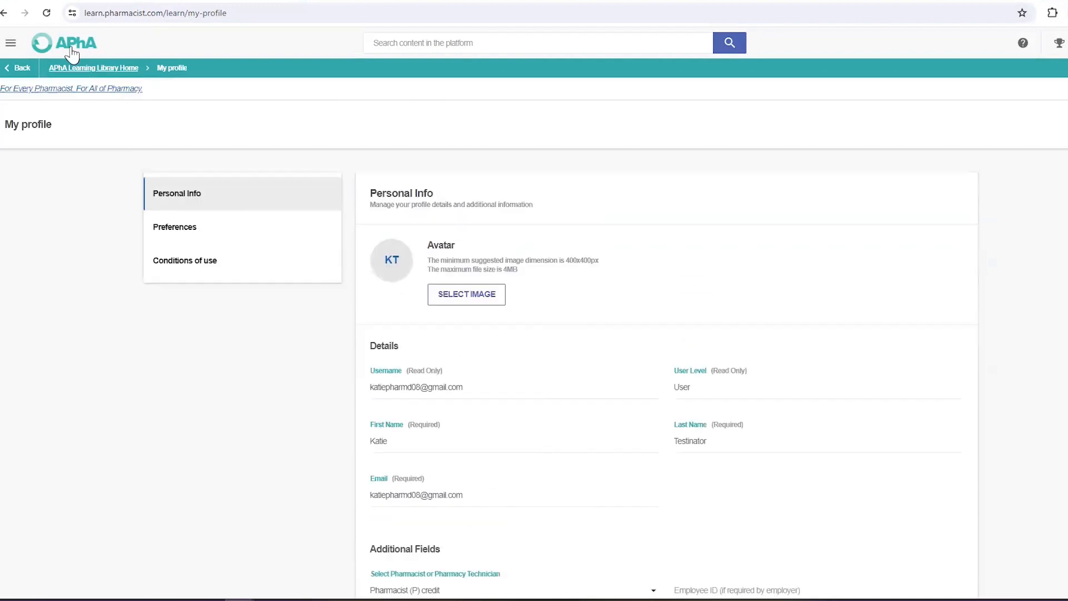
left_click(10, 43)
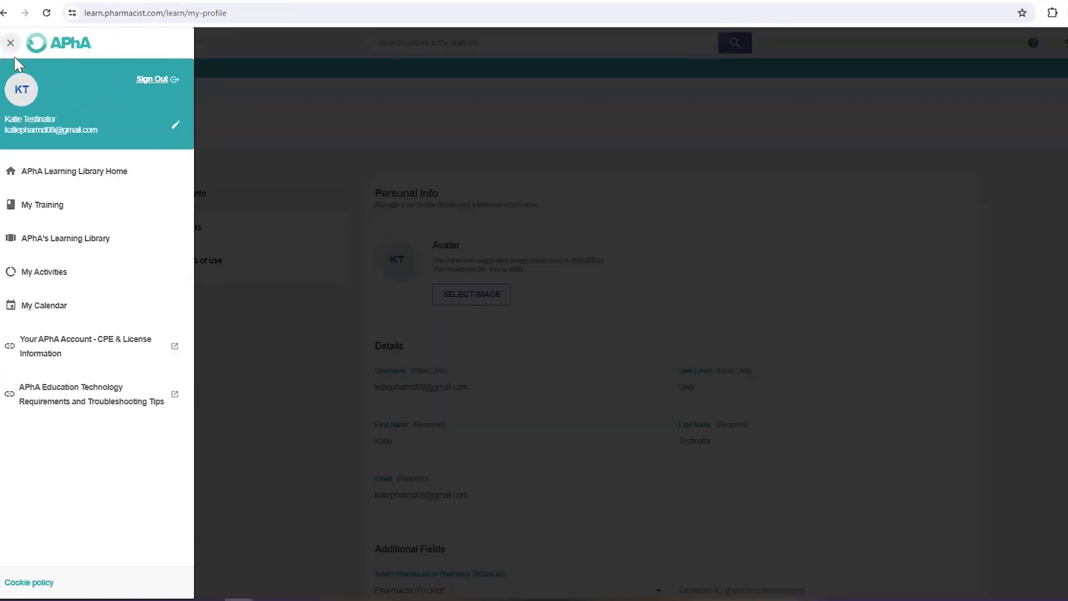
Step: Open CPE & License Information and scroll through the NABP e-Profile ID, BPS and State Licenses sections
left_click(64, 349)
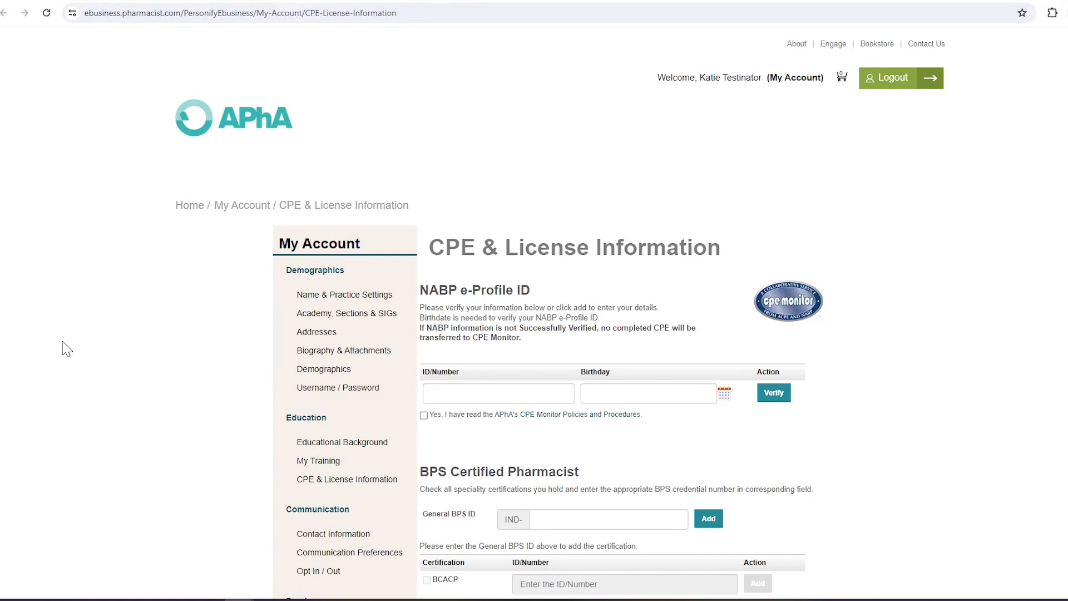
scroll(66, 349, "down", 1)
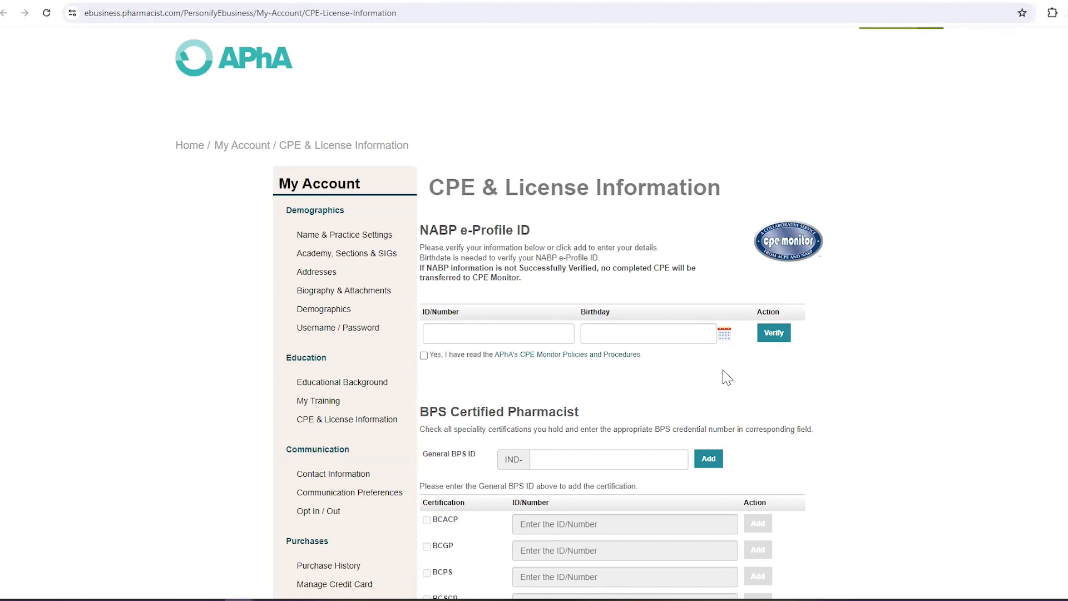
scroll(726, 377, "down", 2)
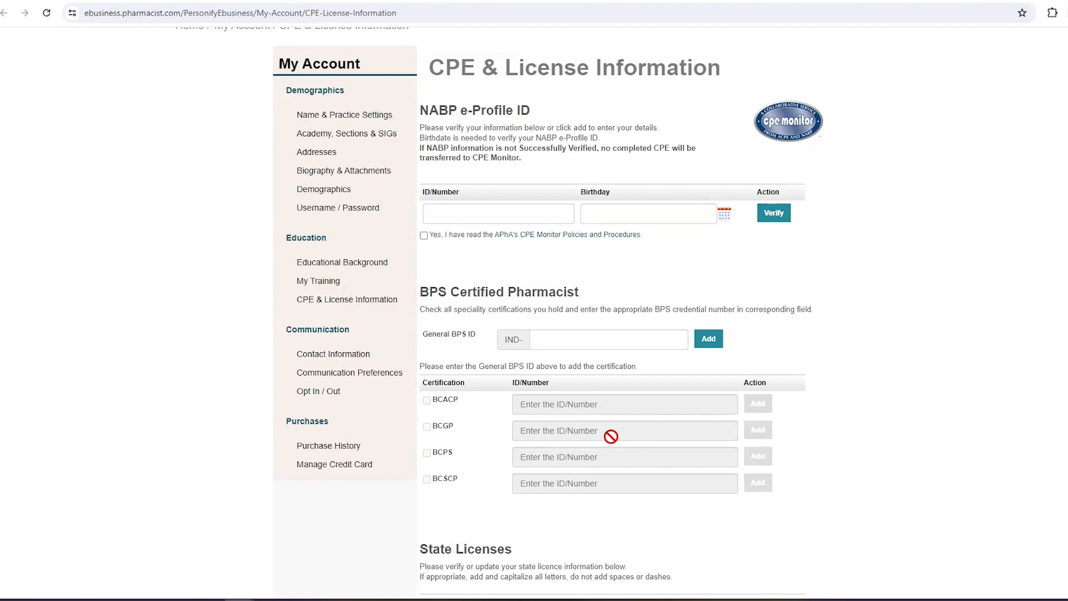
Step: Return to the Learning Library tab and view its Home page with My Training and the Course Catalog
left_click(202, 2)
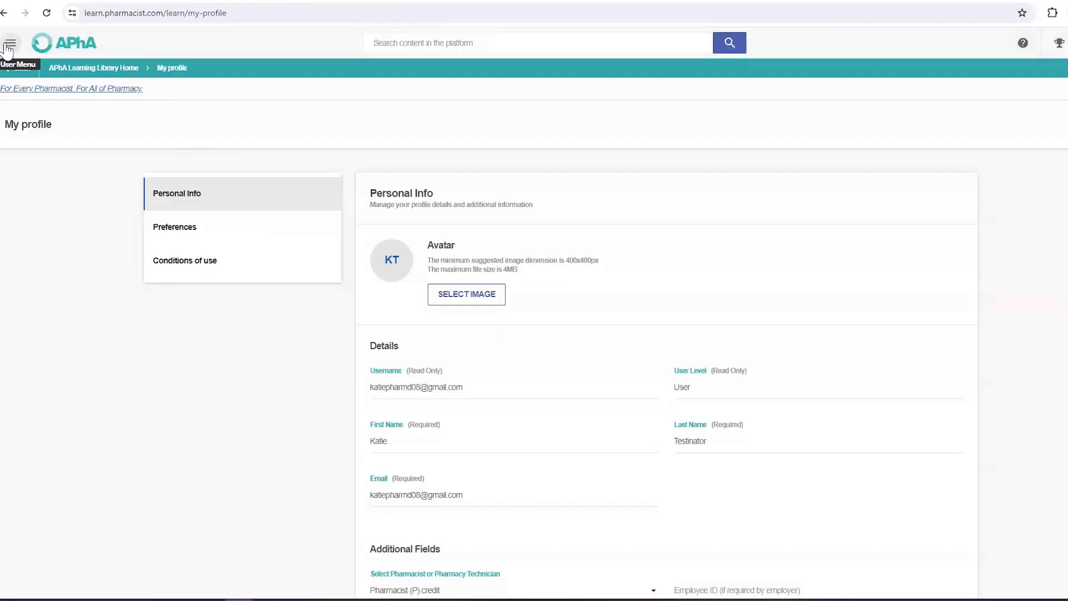
left_click(8, 45)
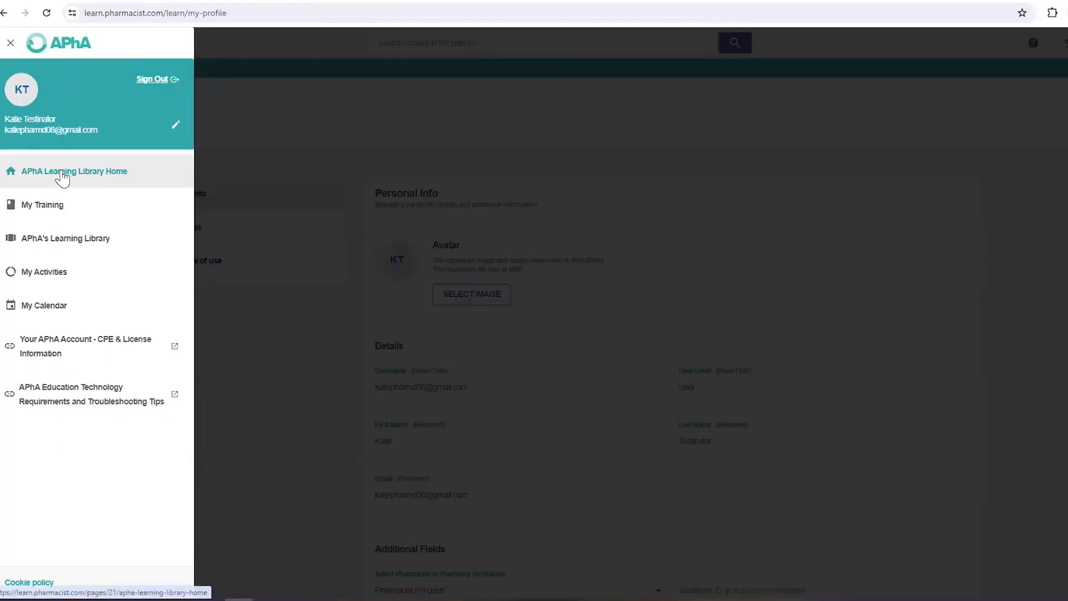
left_click(63, 177)
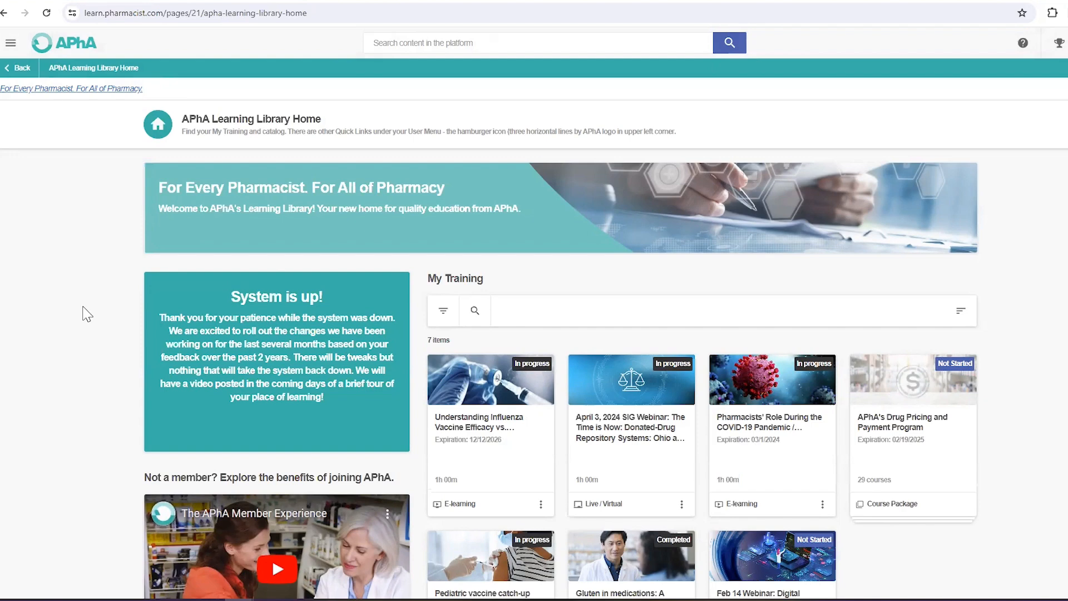
scroll(551, 294, "down", 4)
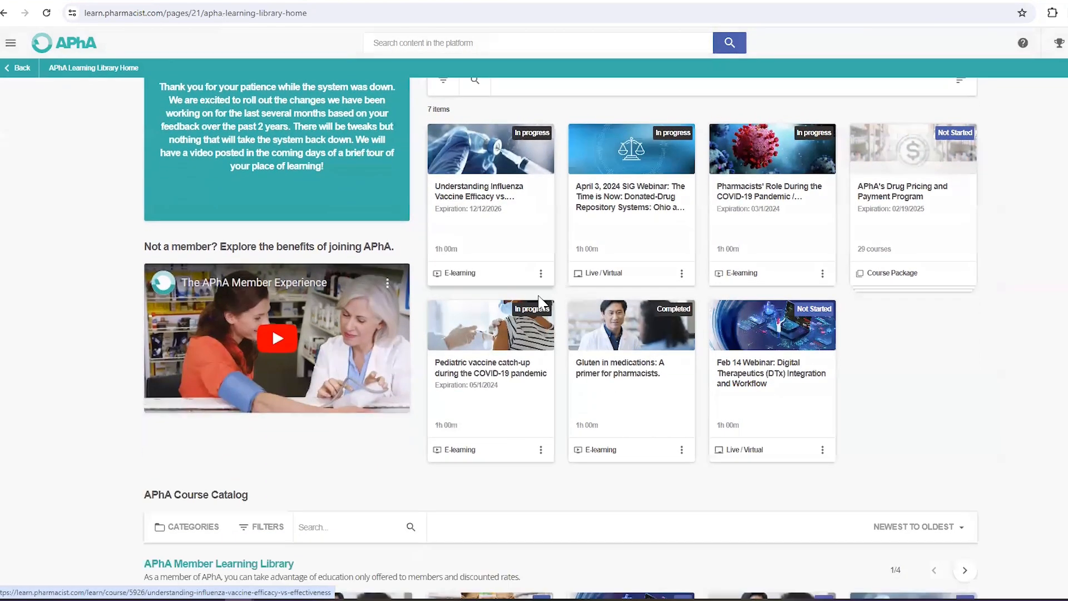
scroll(538, 301, "down", 3)
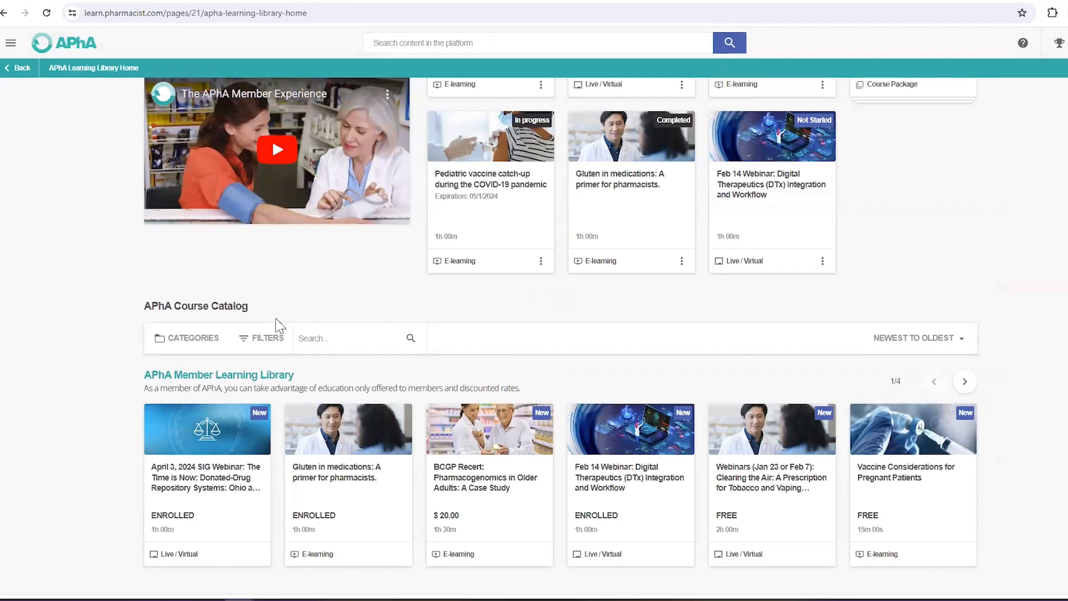
scroll(274, 321, "up", 8)
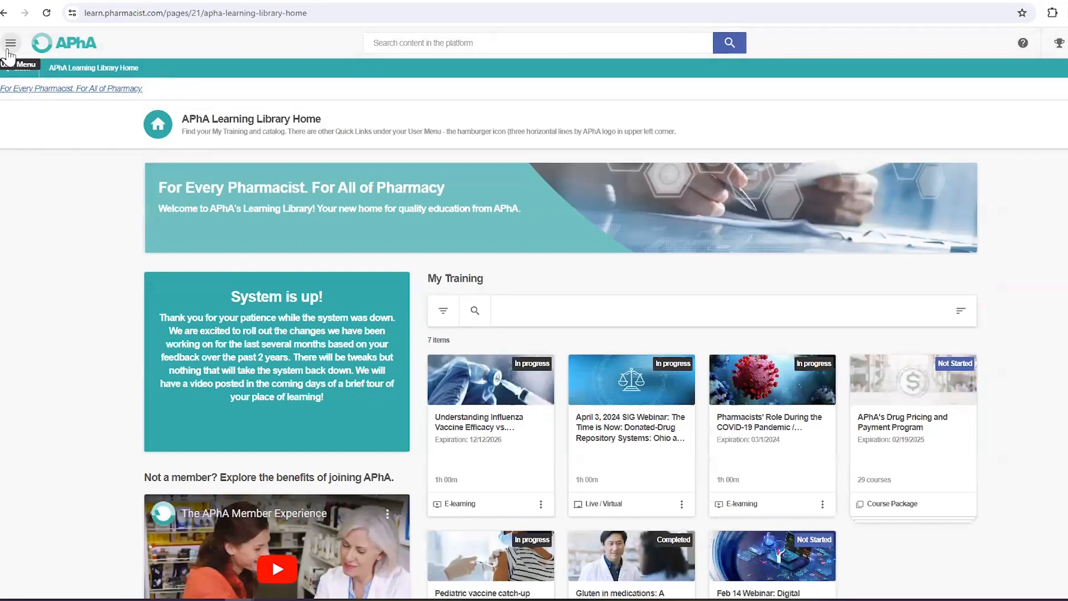
left_click(17, 41)
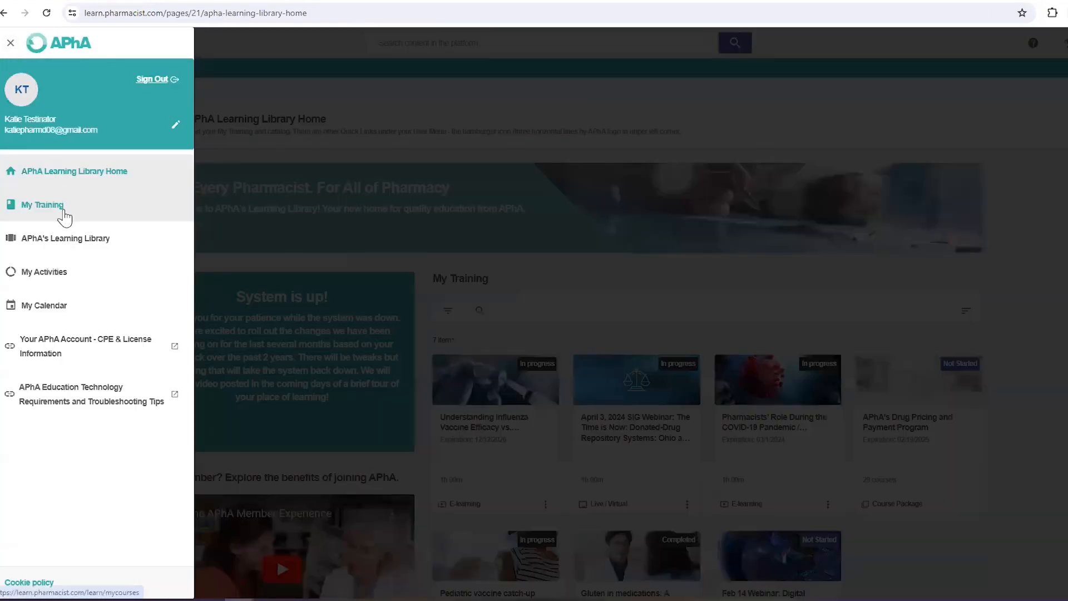
Step: In My Training, hide the Feb 14 Webinar on Digital Therapeutics, leaving 35 items
left_click(64, 216)
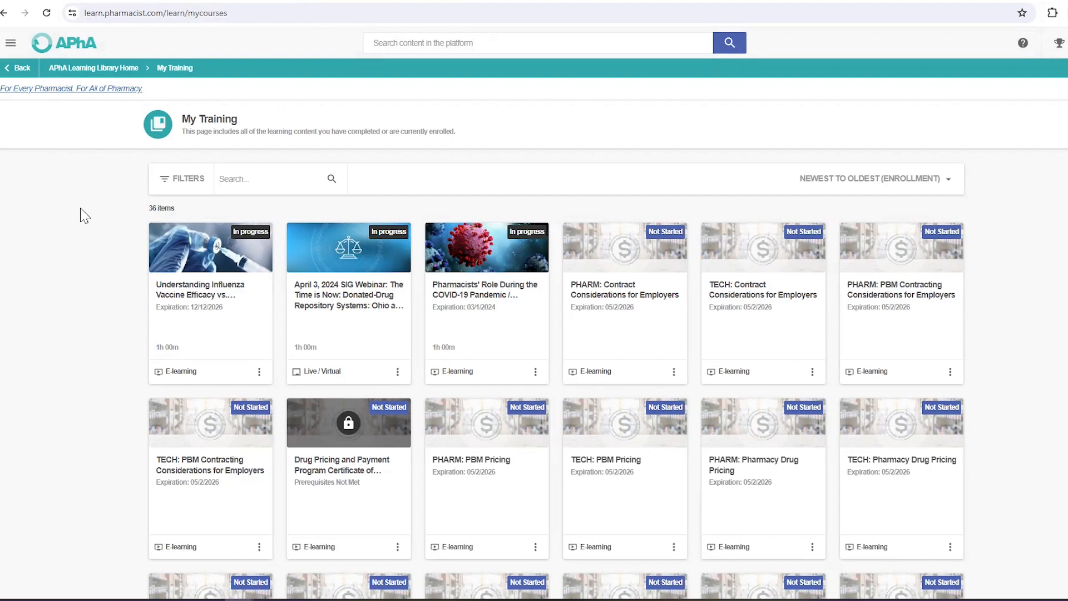
scroll(261, 283, "down", 2)
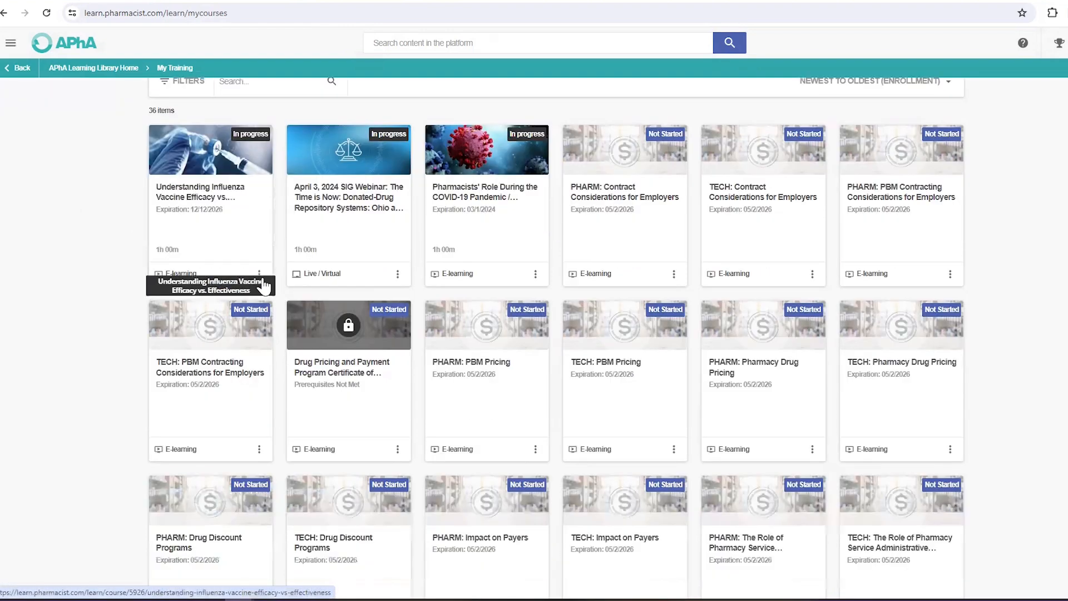
scroll(263, 286, "down", 1)
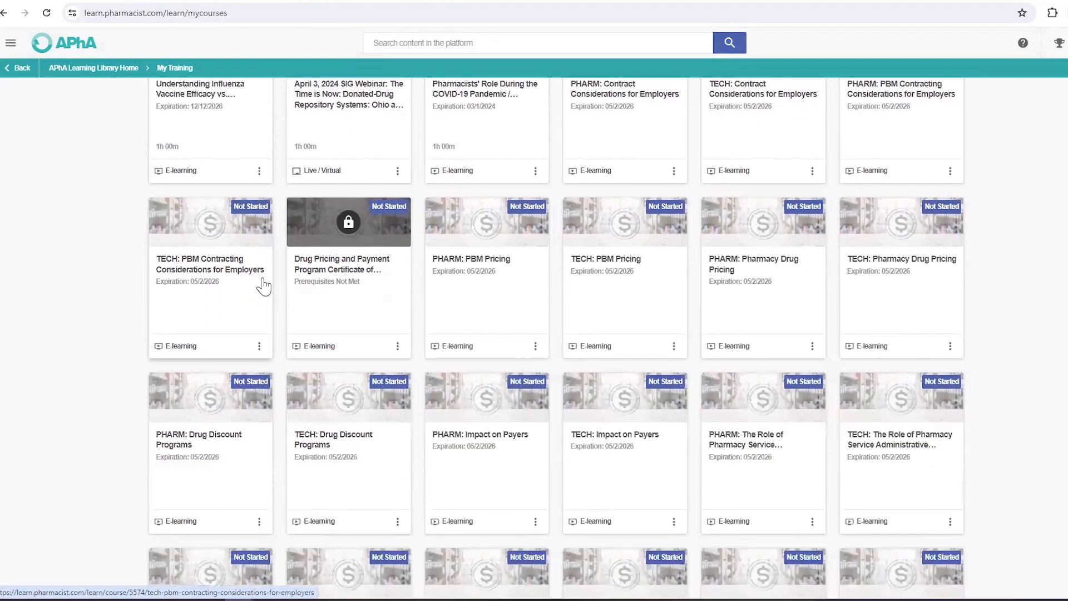
scroll(263, 285, "down", 9)
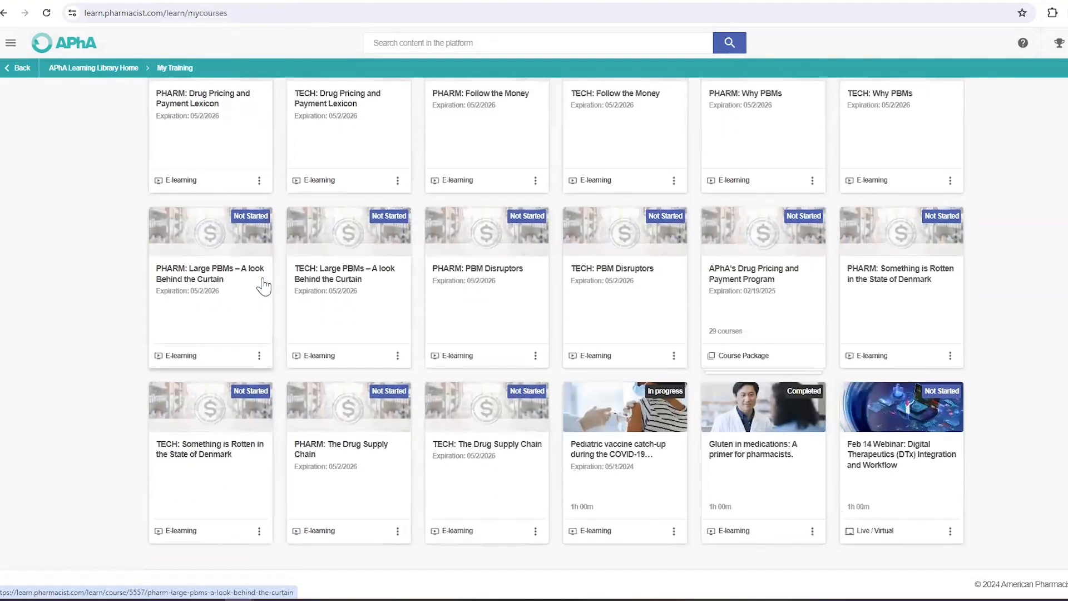
left_click(950, 533)
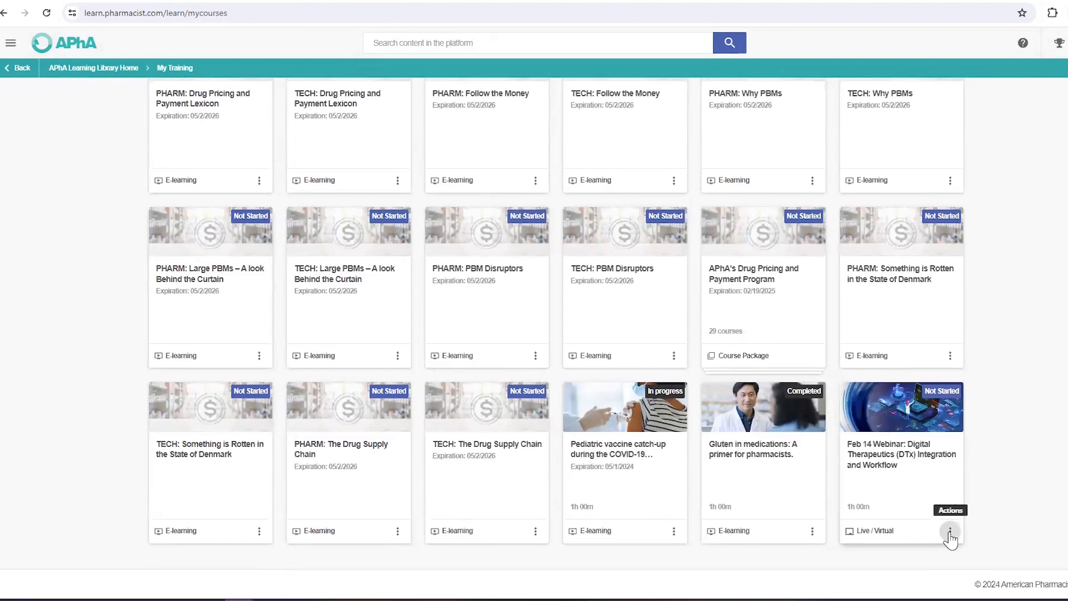
left_click(858, 482)
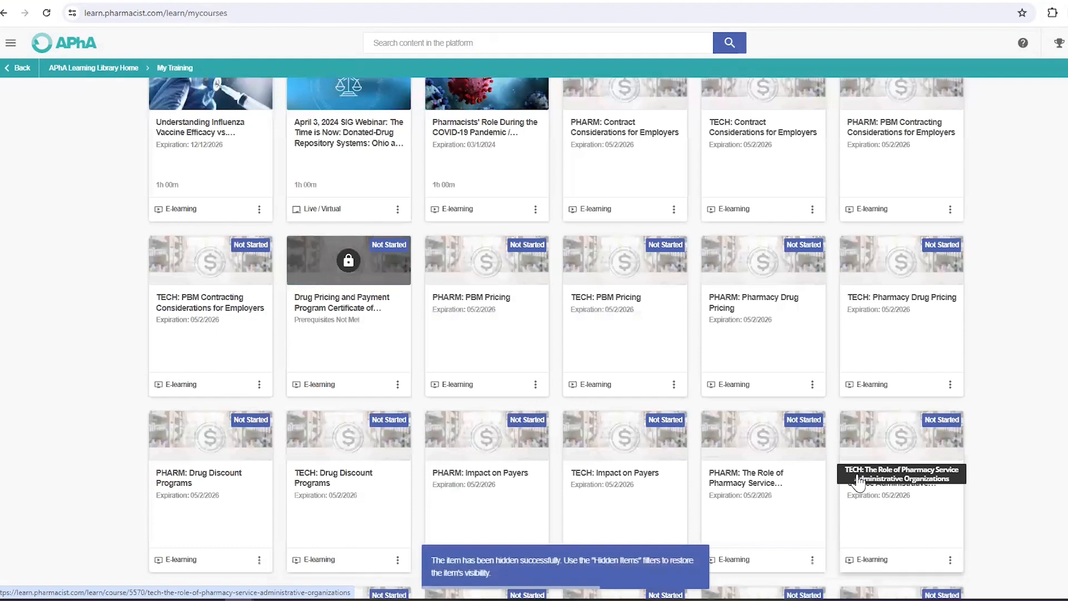
scroll(1000, 517, "down", 2)
scroll(1000, 518, "down", 8)
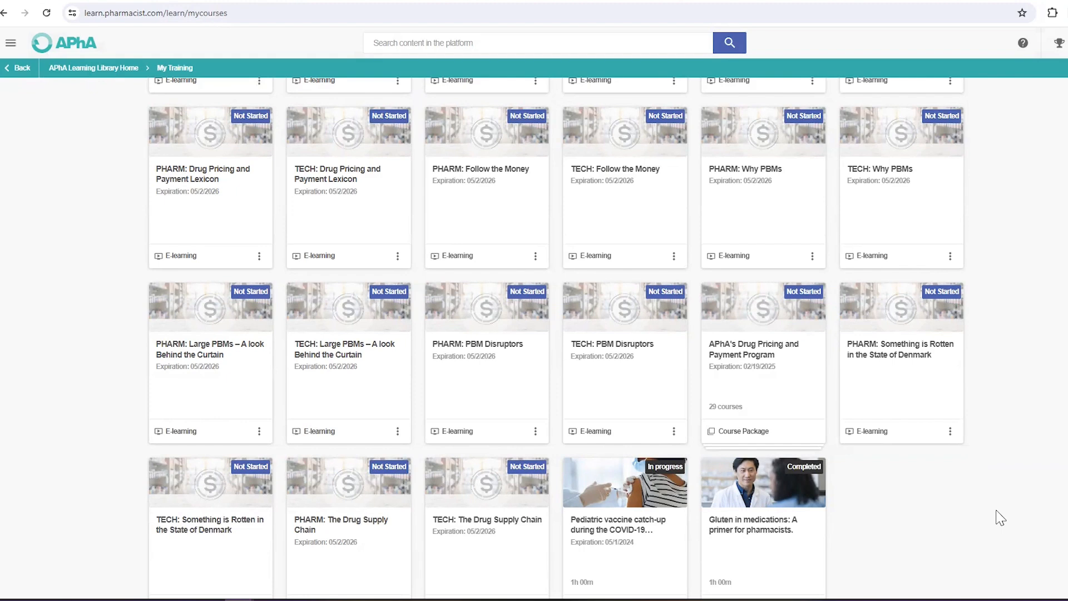
scroll(1019, 518, "down", 1)
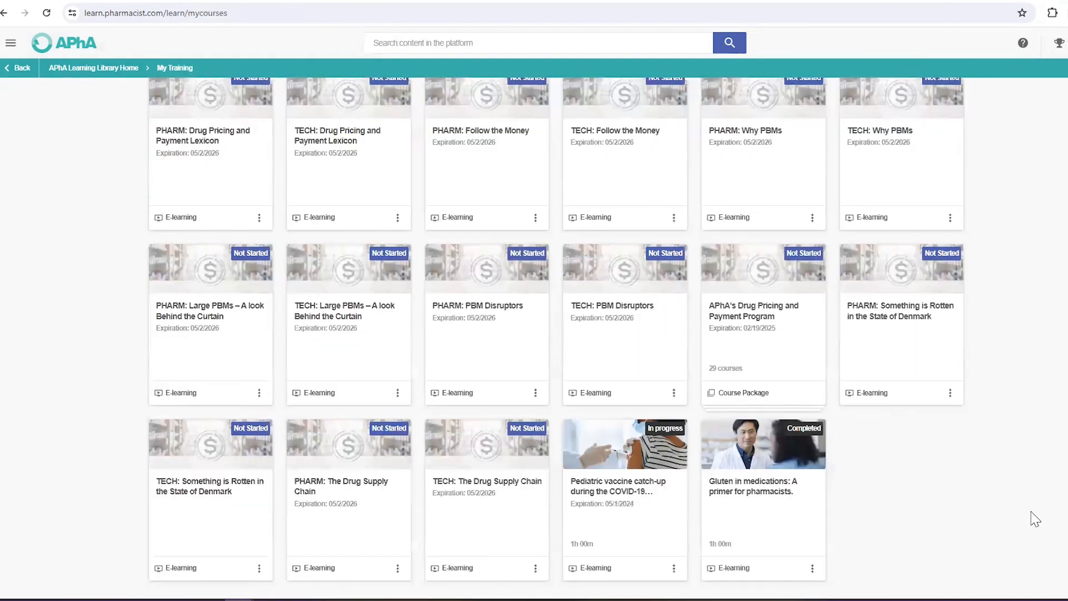
scroll(1035, 518, "up", 7)
scroll(1035, 519, "up", 5)
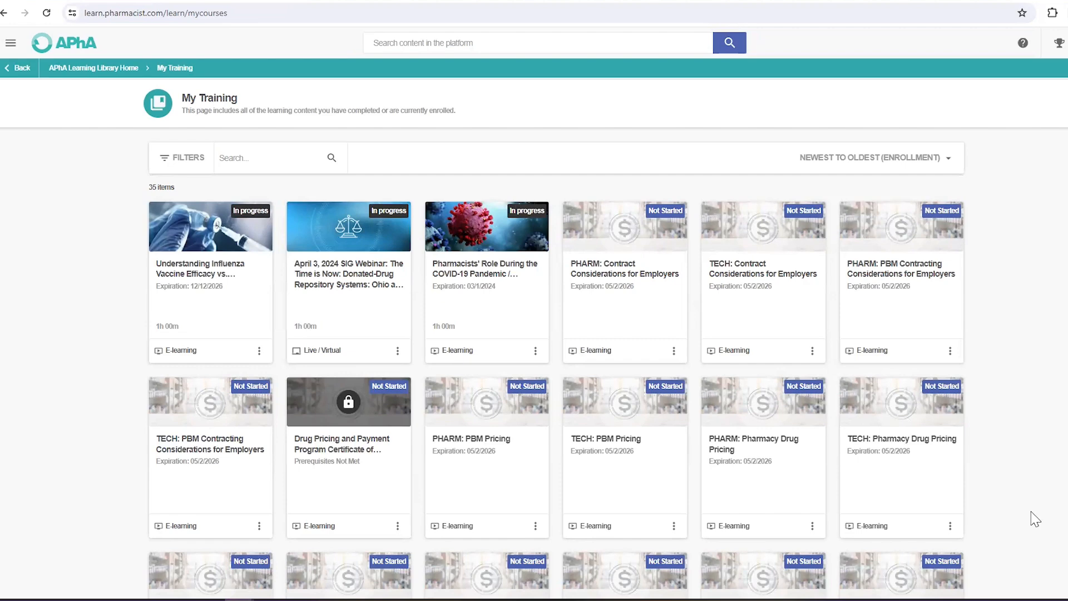
Step: View the April 3, 2024 SIG Webinar and its options, then go to APhA's Learning Library catalog
left_click(338, 297)
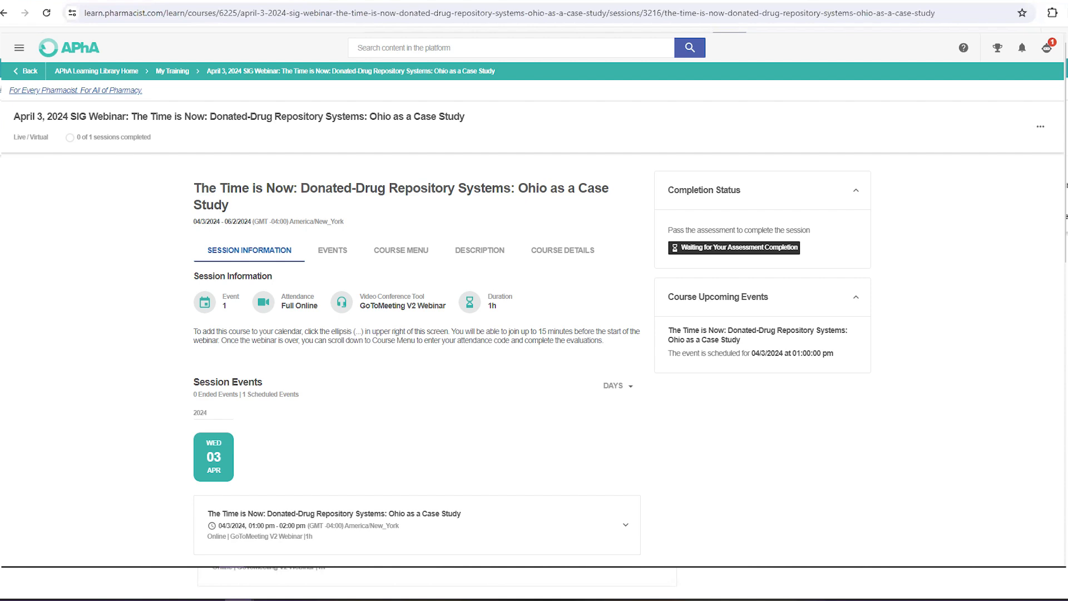
left_click(1041, 126)
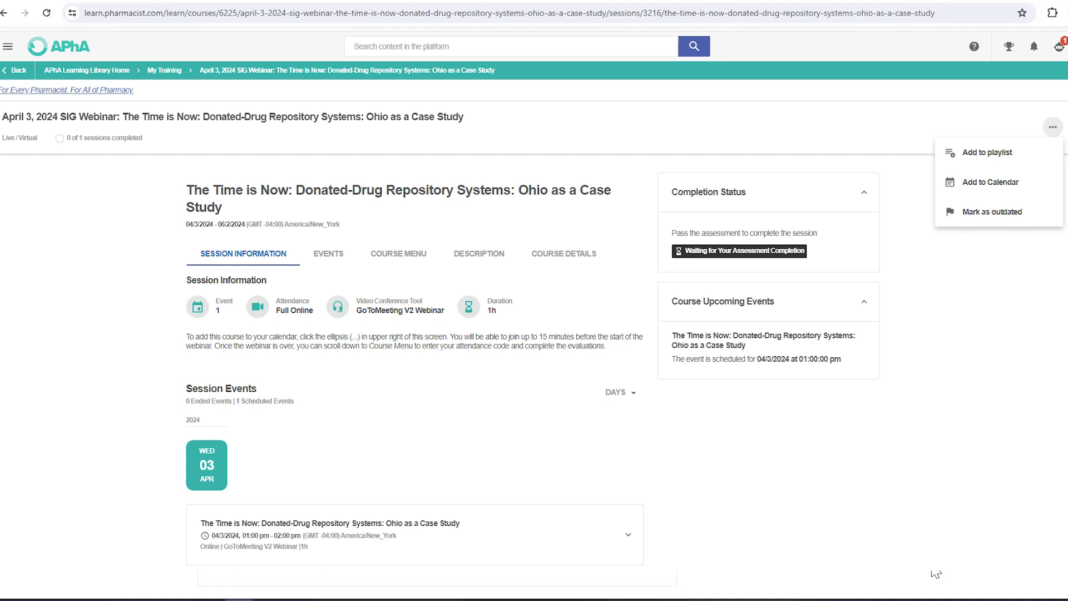
left_click(8, 47)
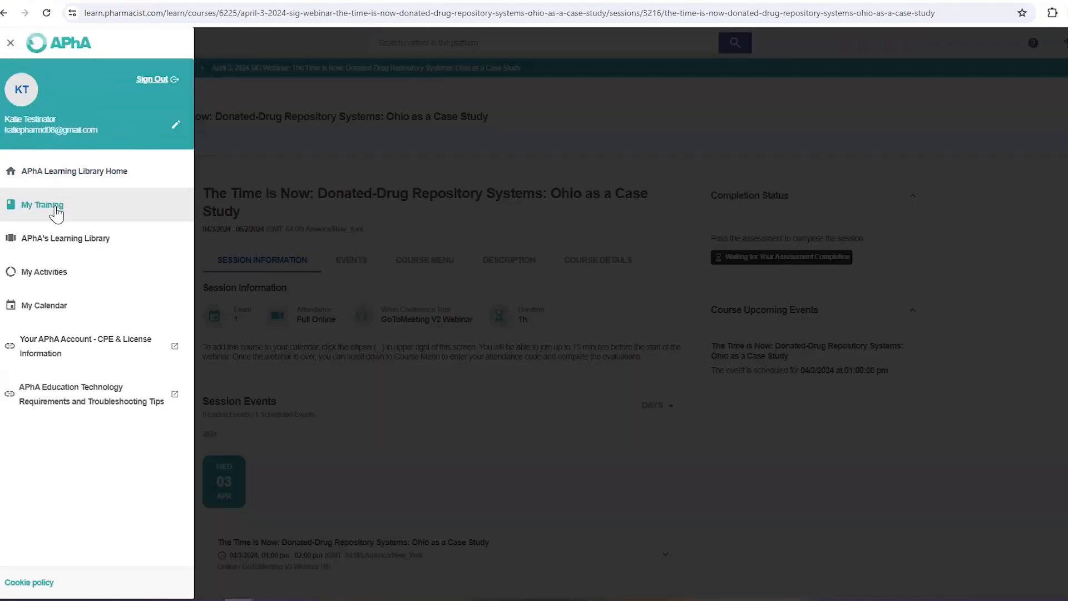
left_click(72, 244)
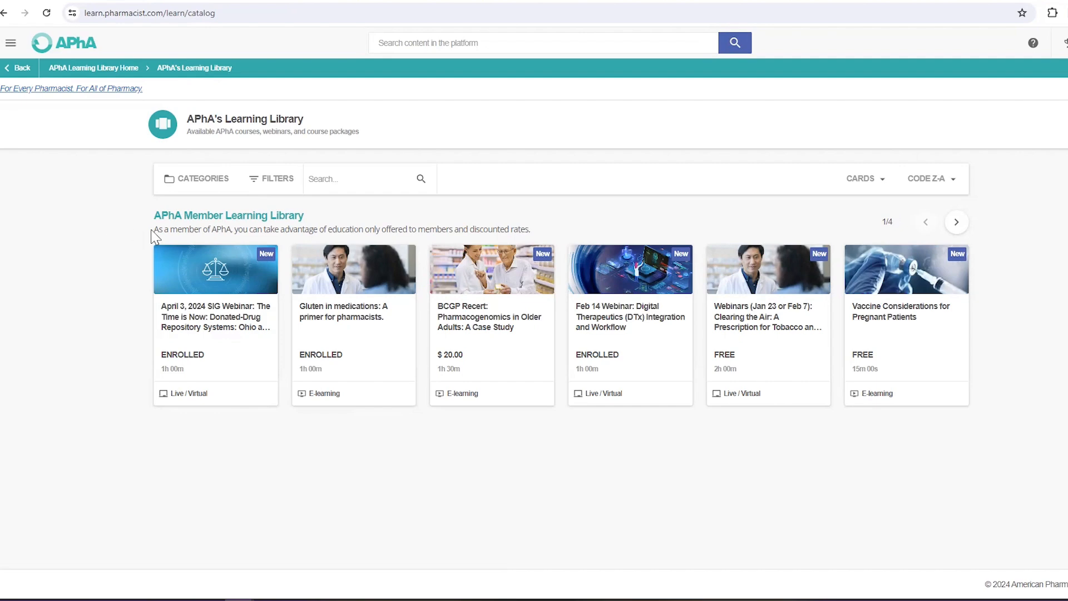
Step: Open the full APhA Member Learning Library and expand its Type and Price filters
left_click(203, 219)
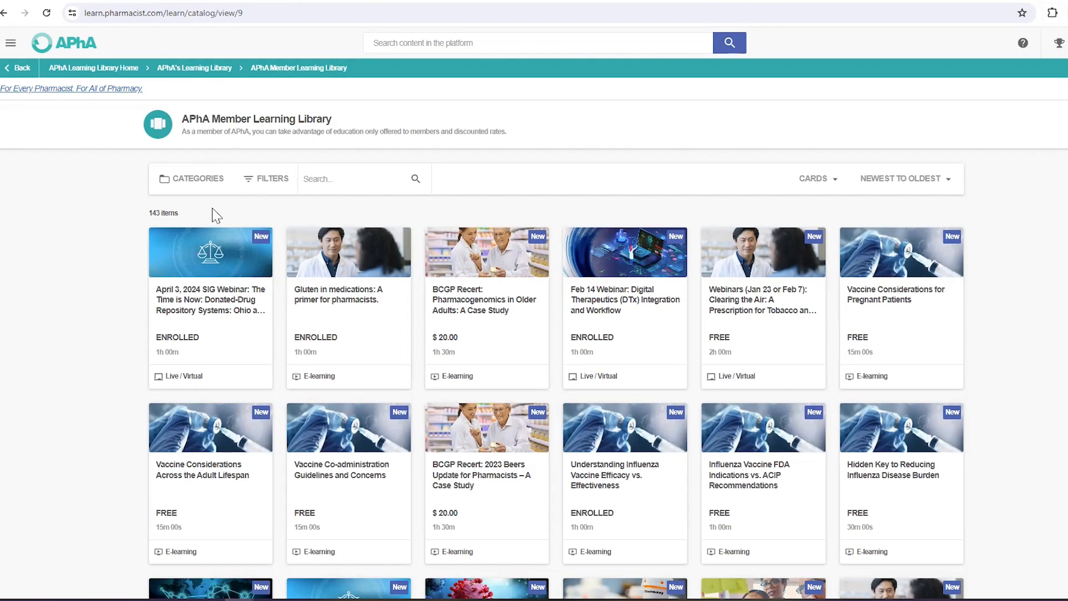
left_click(264, 189)
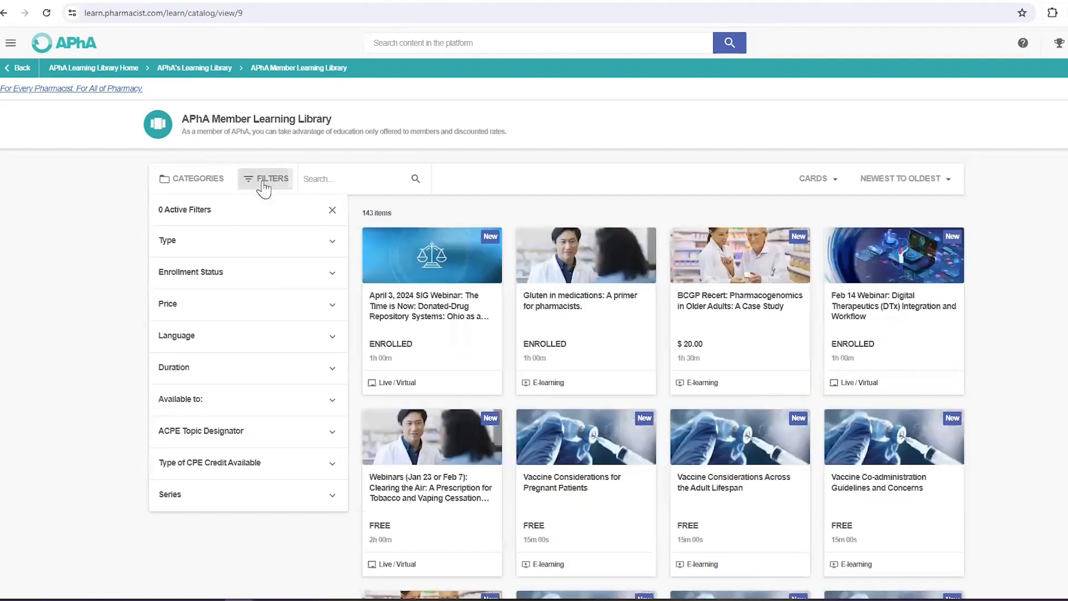
left_click(189, 241)
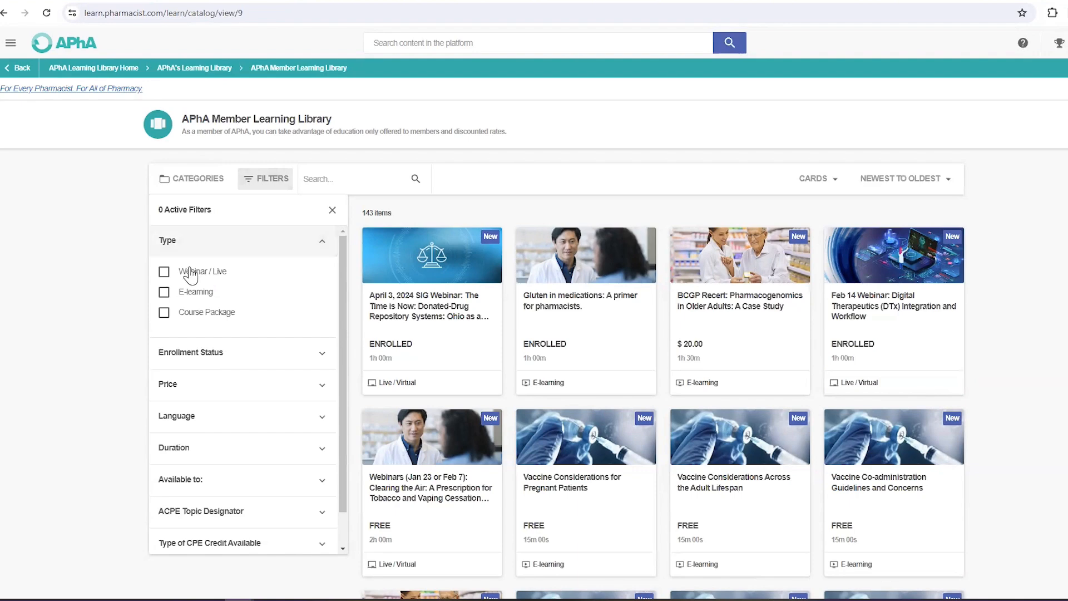
left_click(186, 394)
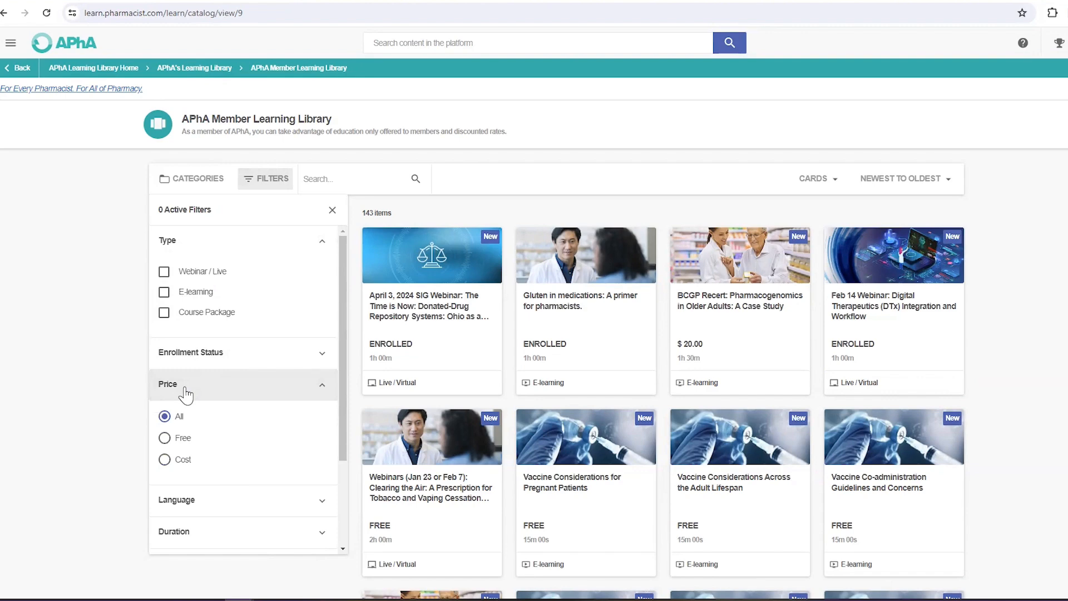
Step: Expand Duration, select Custom Duration, then clear all filters to show all 143 items
scroll(212, 437, "down", 3)
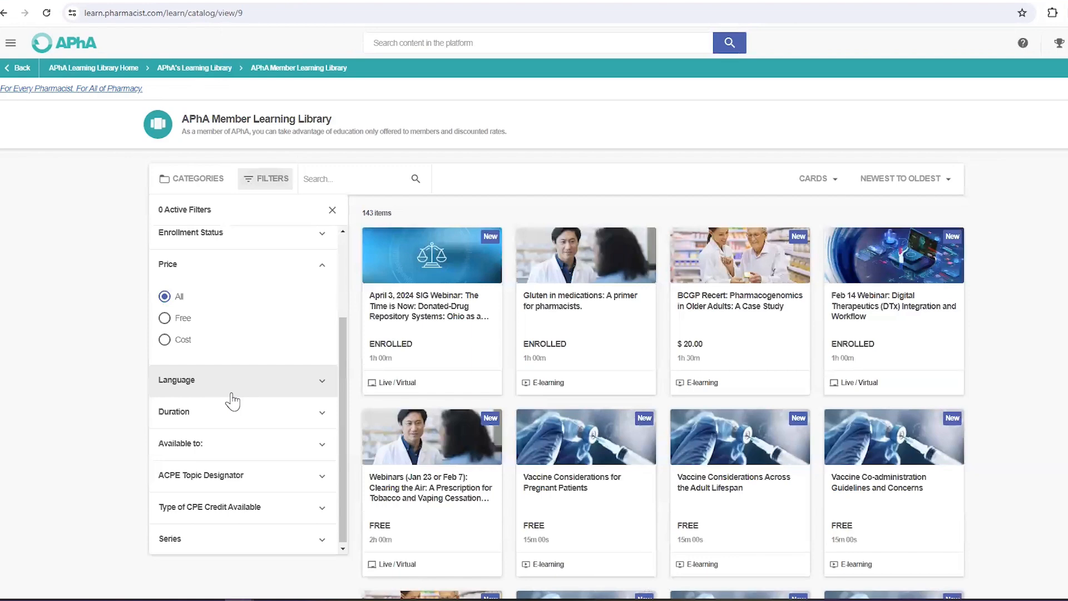
left_click(181, 416)
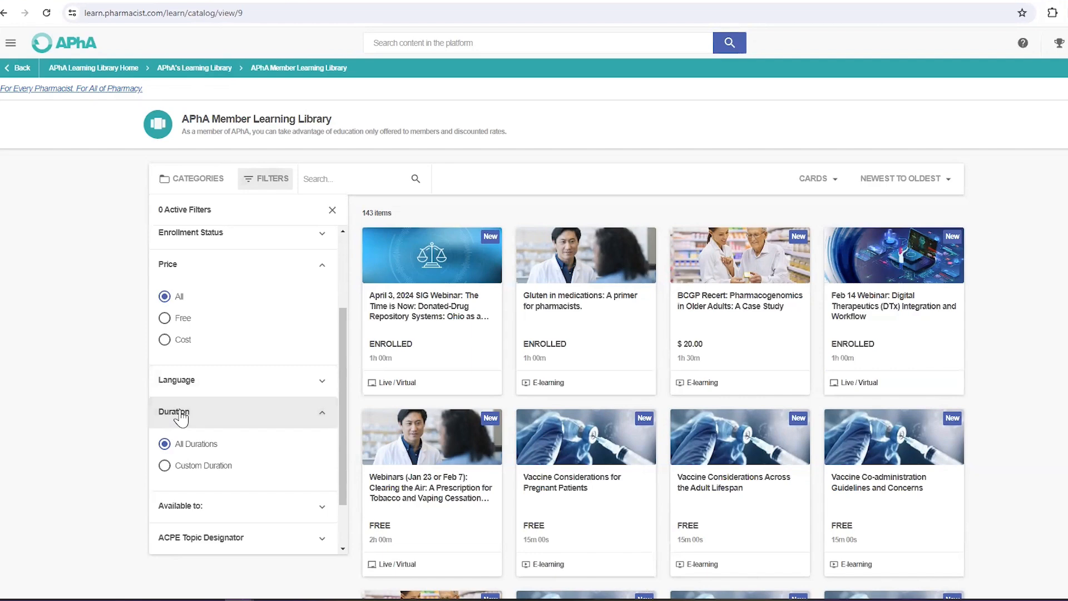
scroll(180, 416, "down", 1)
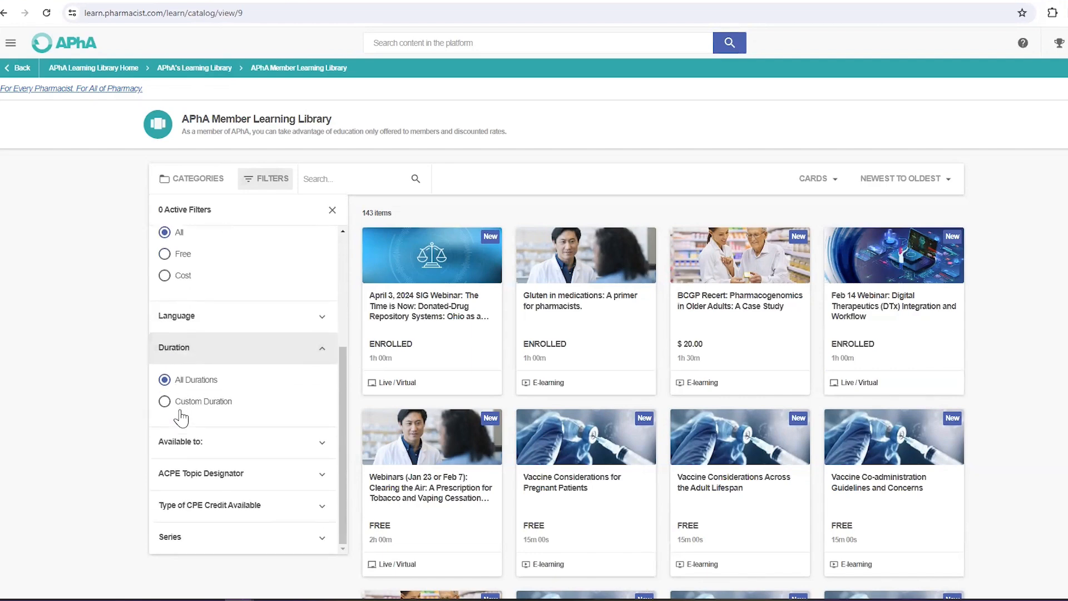
left_click(191, 403)
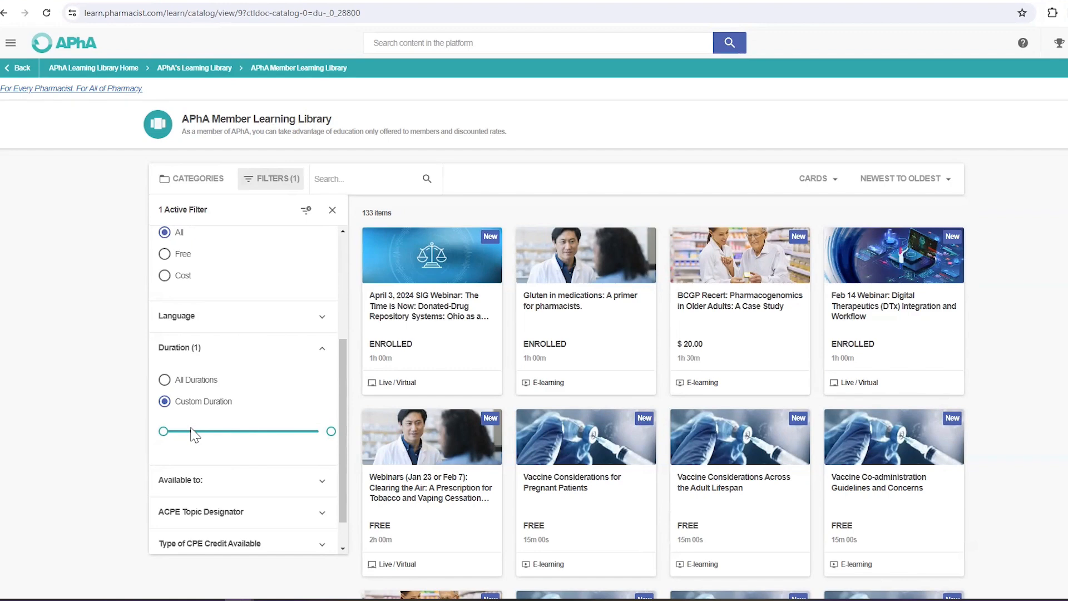
left_click(307, 210)
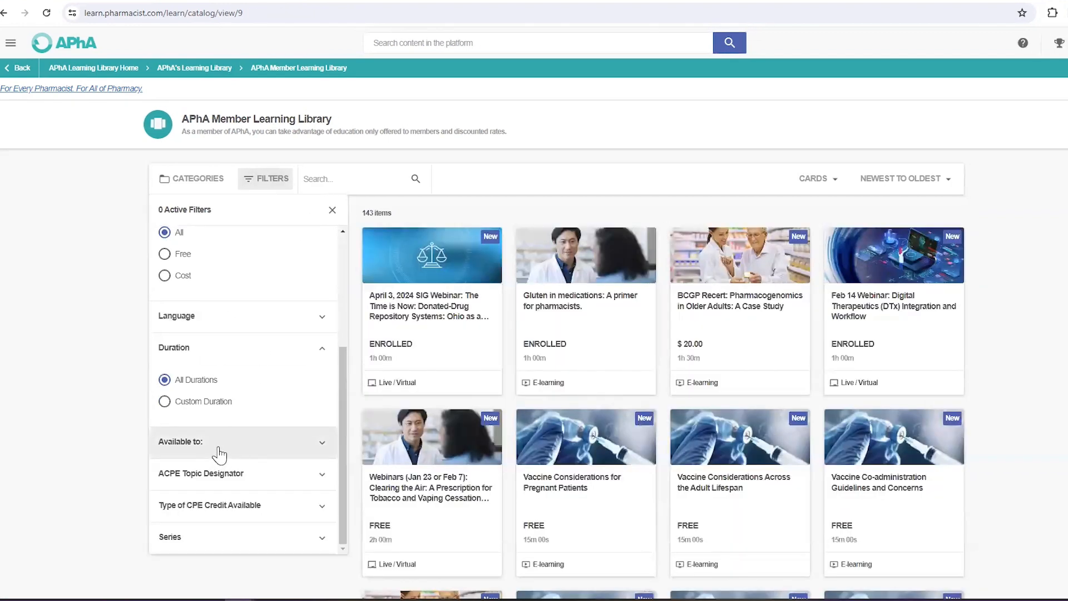
Step: Expand the Available to, ACPE Topic Designator, Type of CPE Credit Available and Series filter groups
left_click(218, 449)
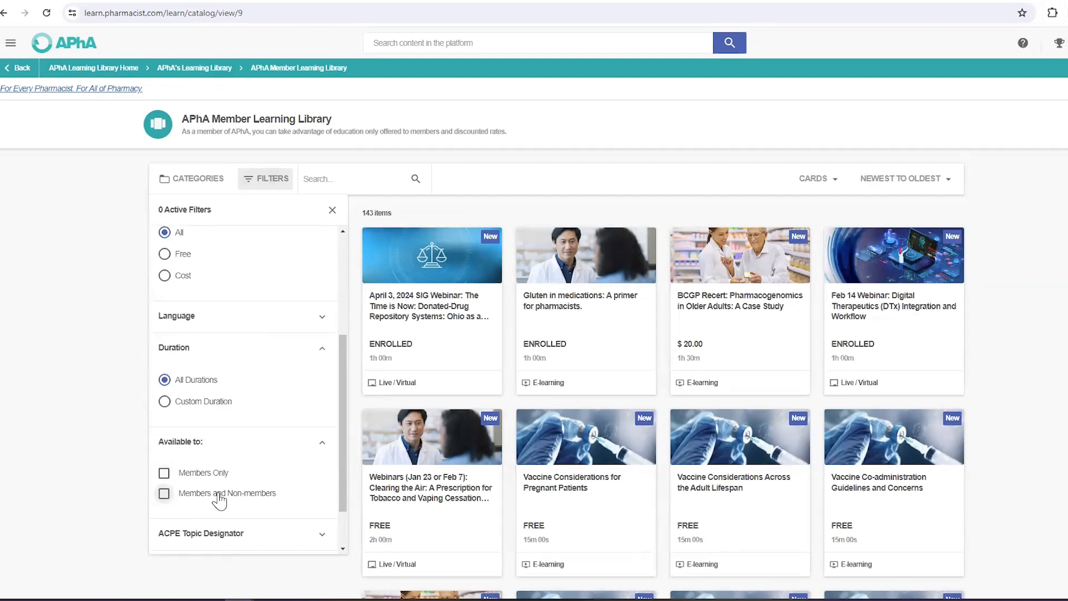
scroll(220, 501, "down", 1)
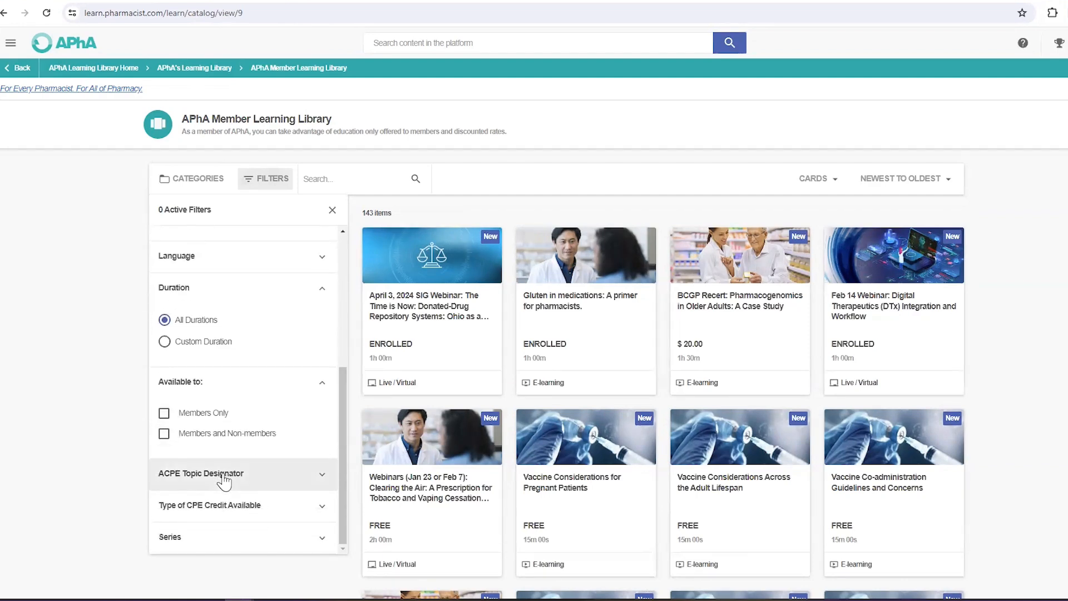
left_click(225, 474)
scroll(304, 356, "down", 2)
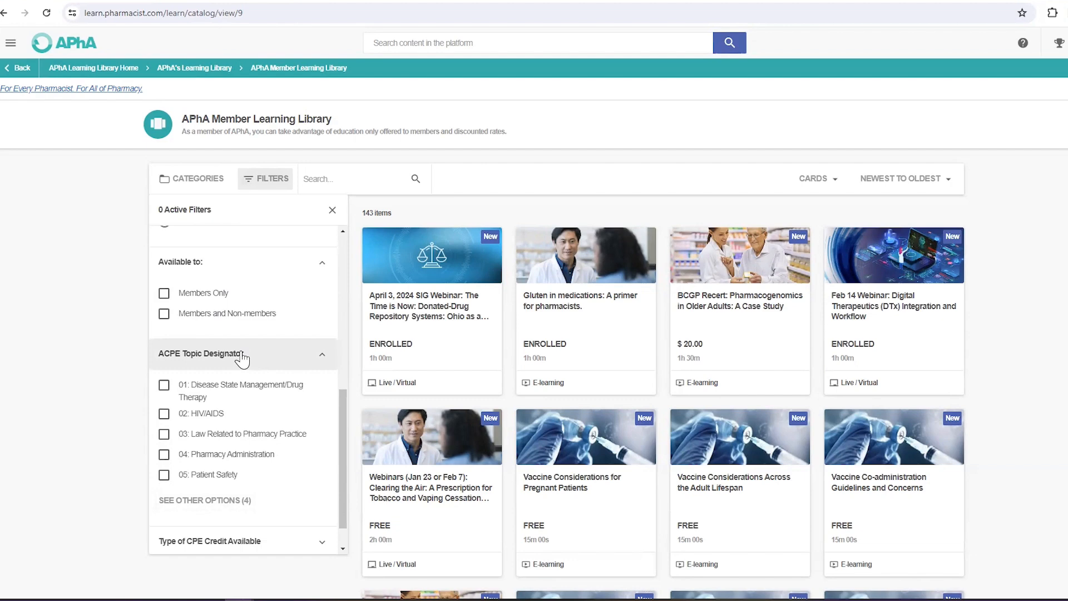
scroll(219, 451, "down", 1)
left_click(221, 515)
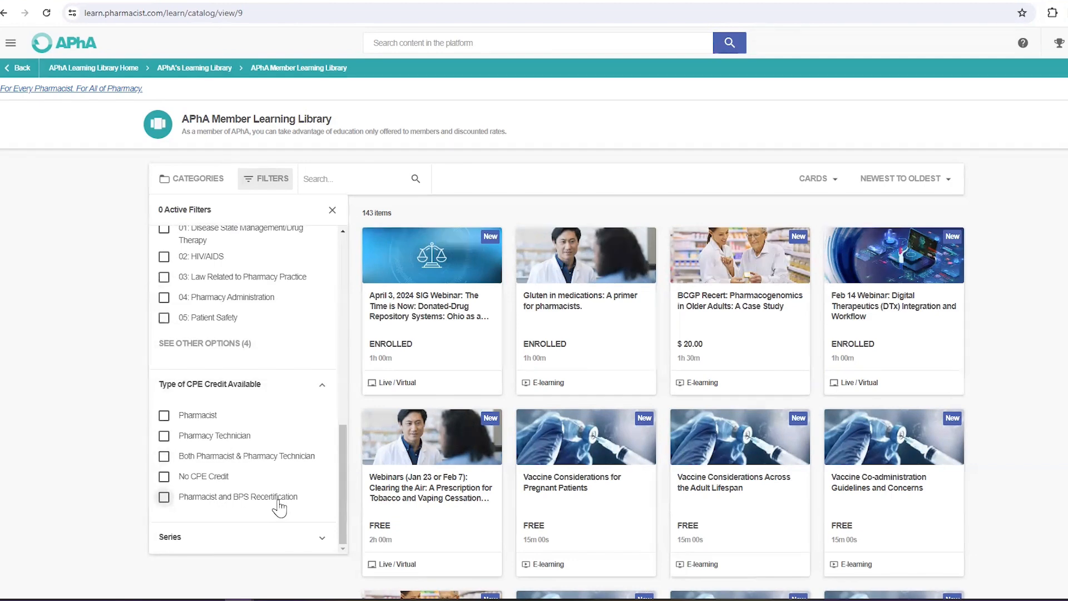
scroll(277, 546, "down", 2)
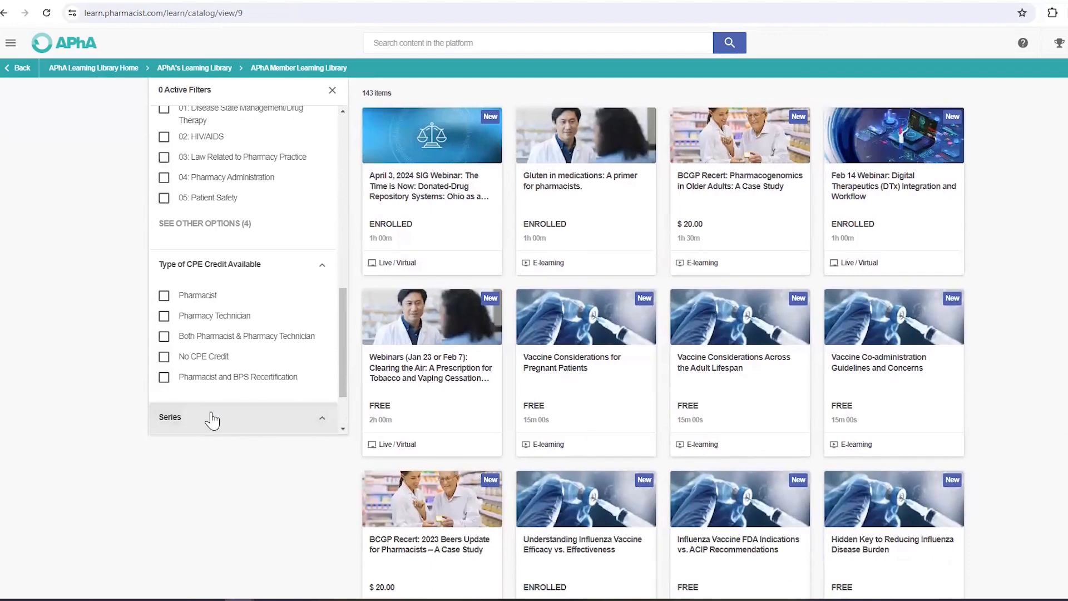
left_click(242, 415)
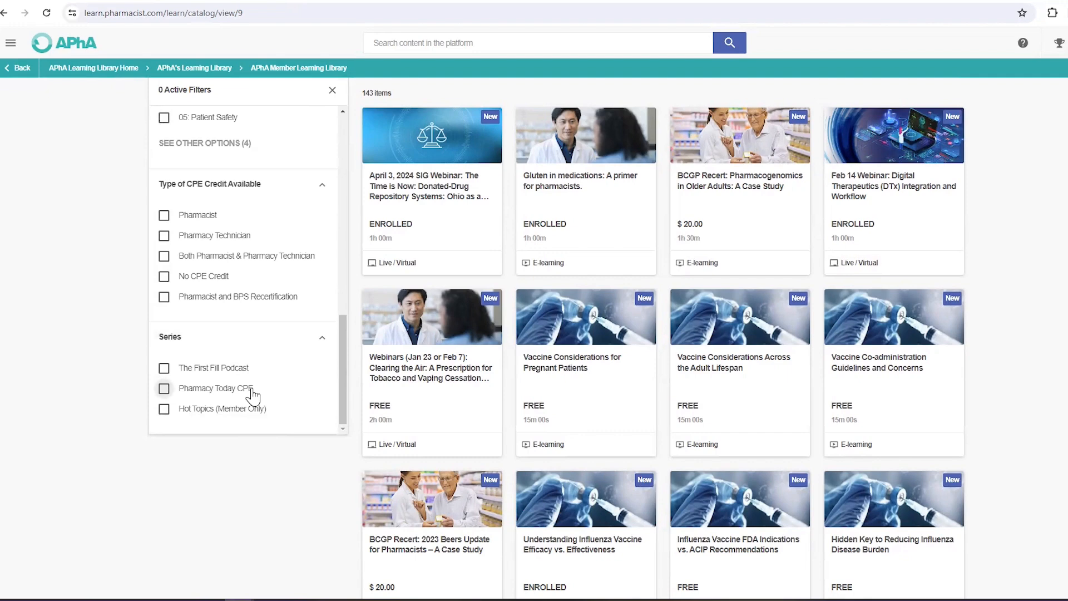
scroll(246, 327, "up", 10)
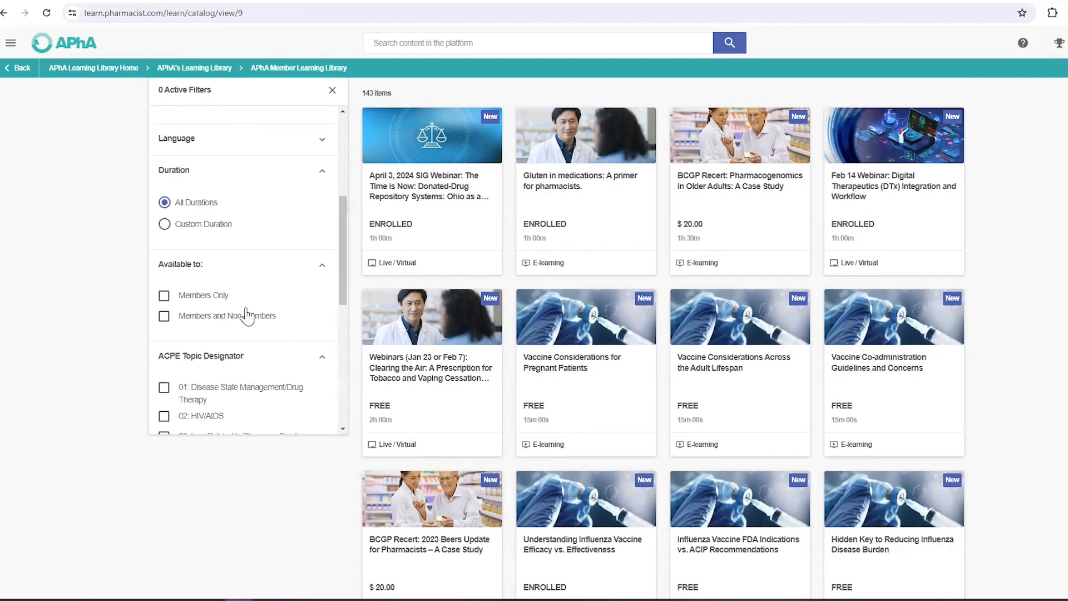
scroll(246, 328, "up", 3)
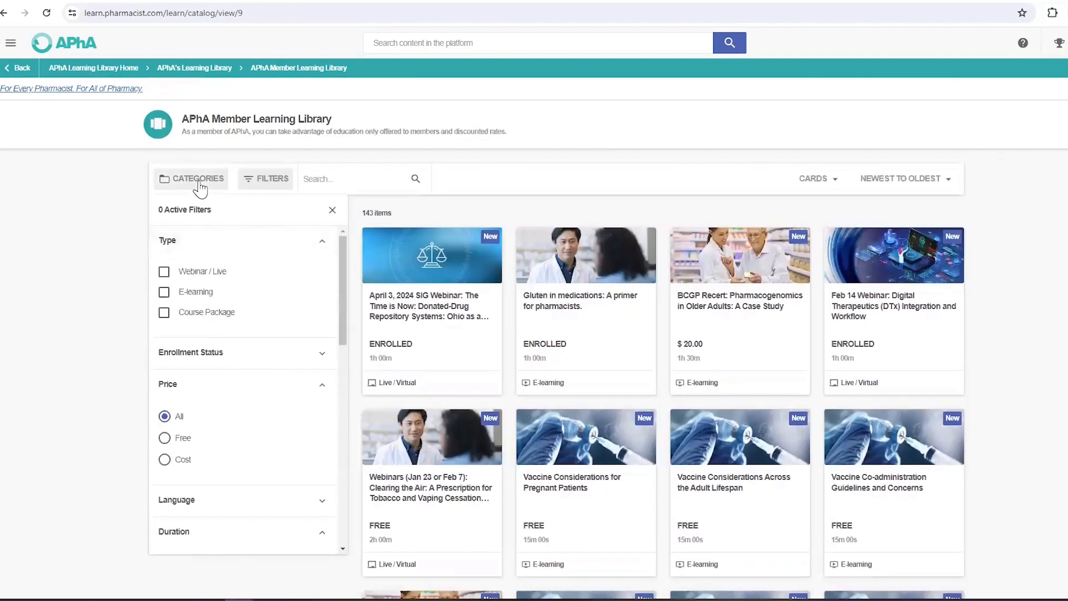
Step: Switch the sidebar to the Categories list and scroll through it
left_click(199, 179)
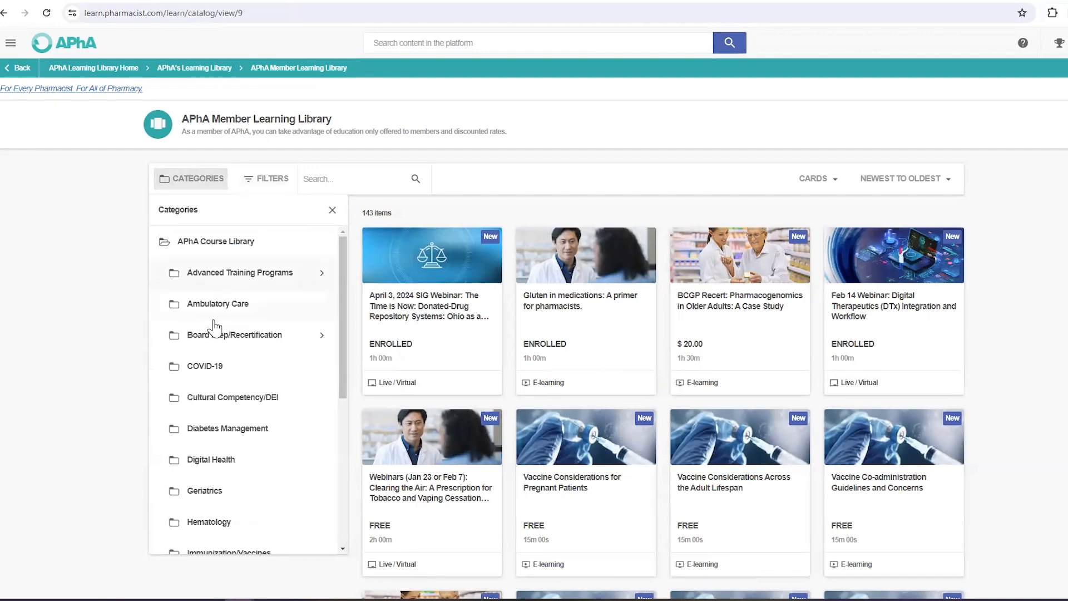
scroll(217, 345, "down", 3)
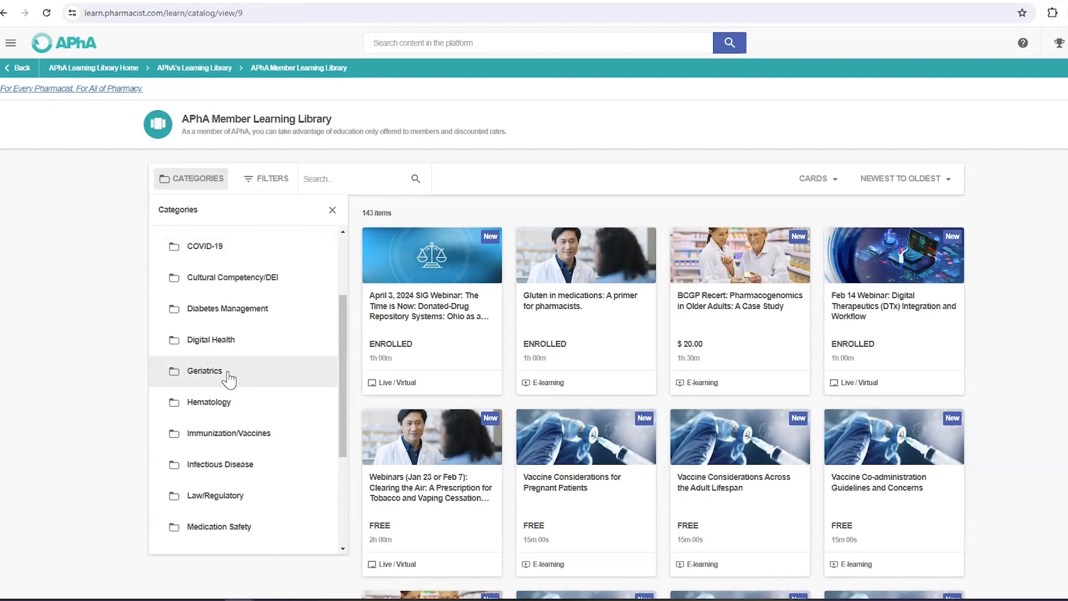
scroll(228, 379, "up", 3)
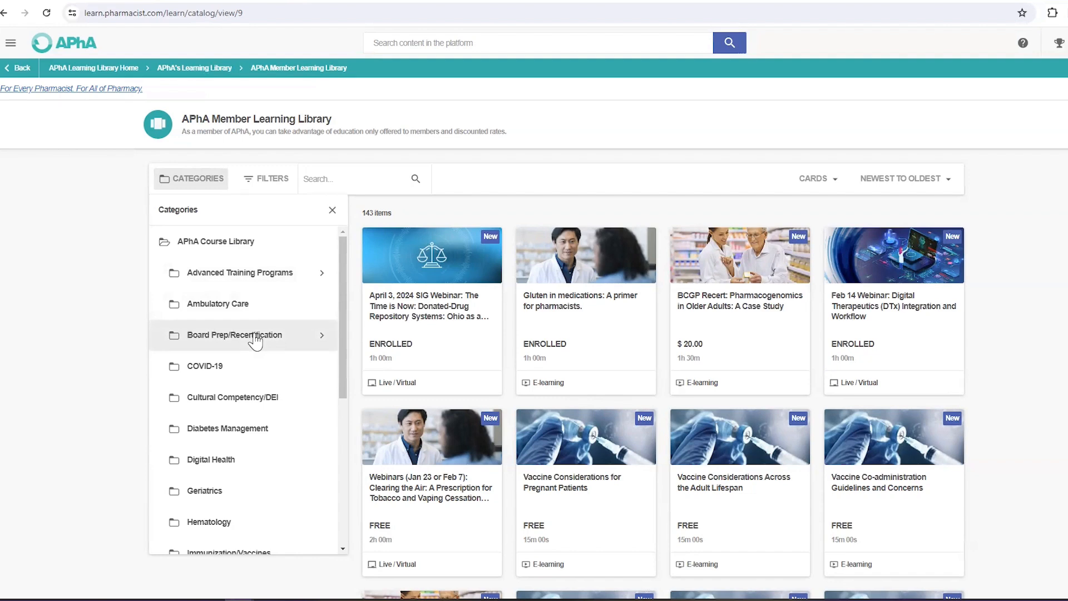
Step: Search the library for 'opicid', then clear the search to restore all 143 items
left_click(342, 179)
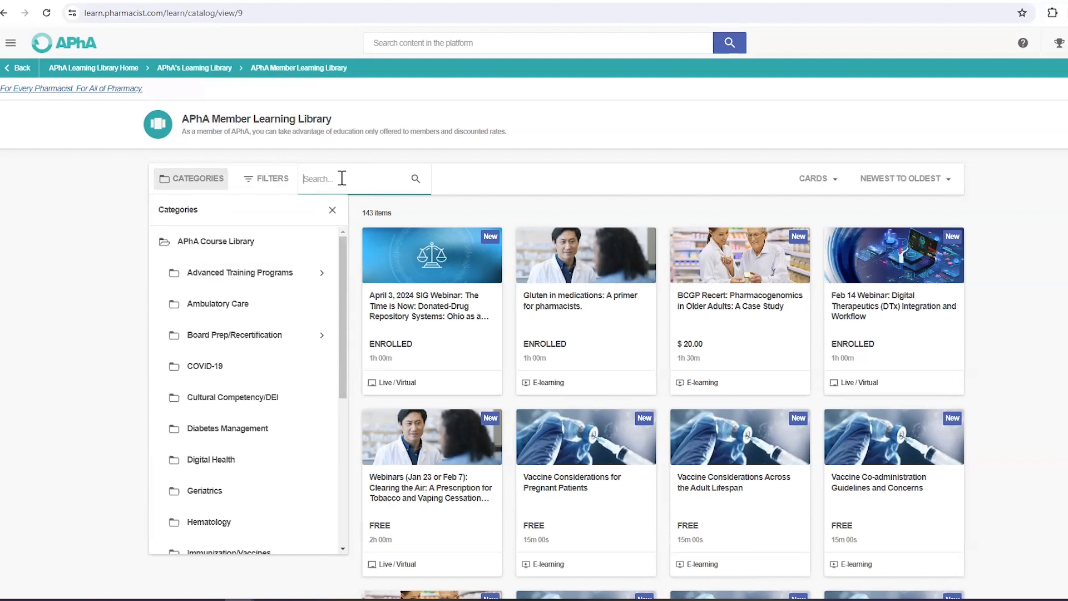
type("op")
type("ic")
type("id")
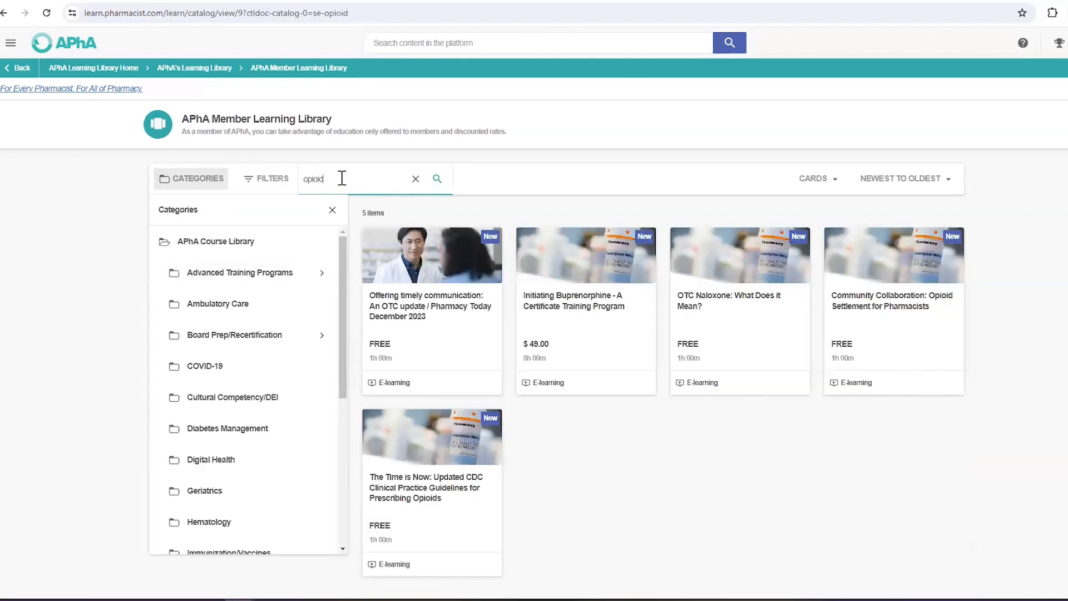
left_click(416, 178)
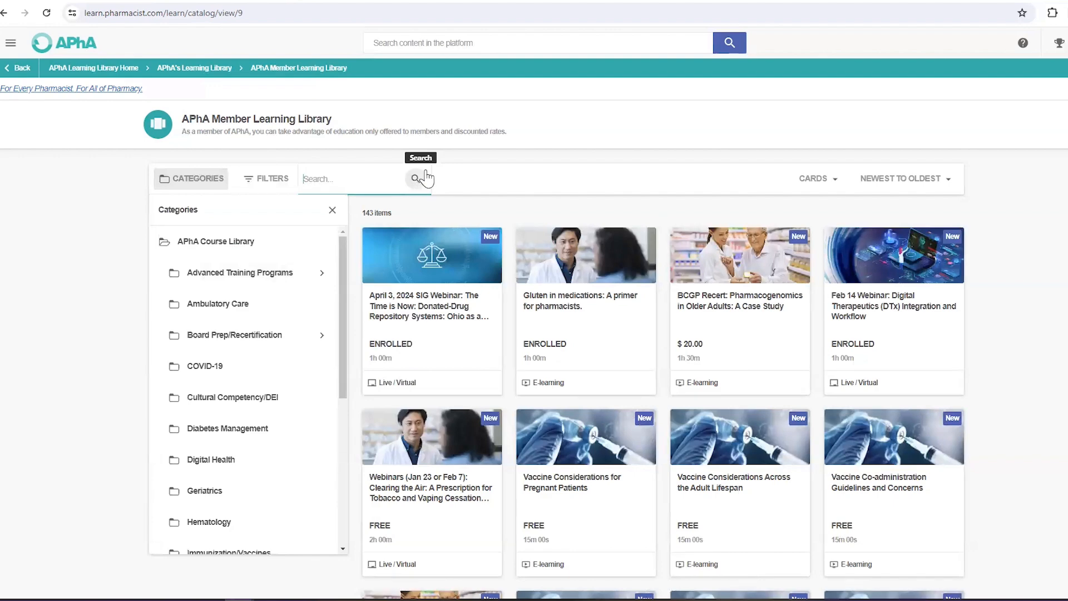
left_click(406, 44)
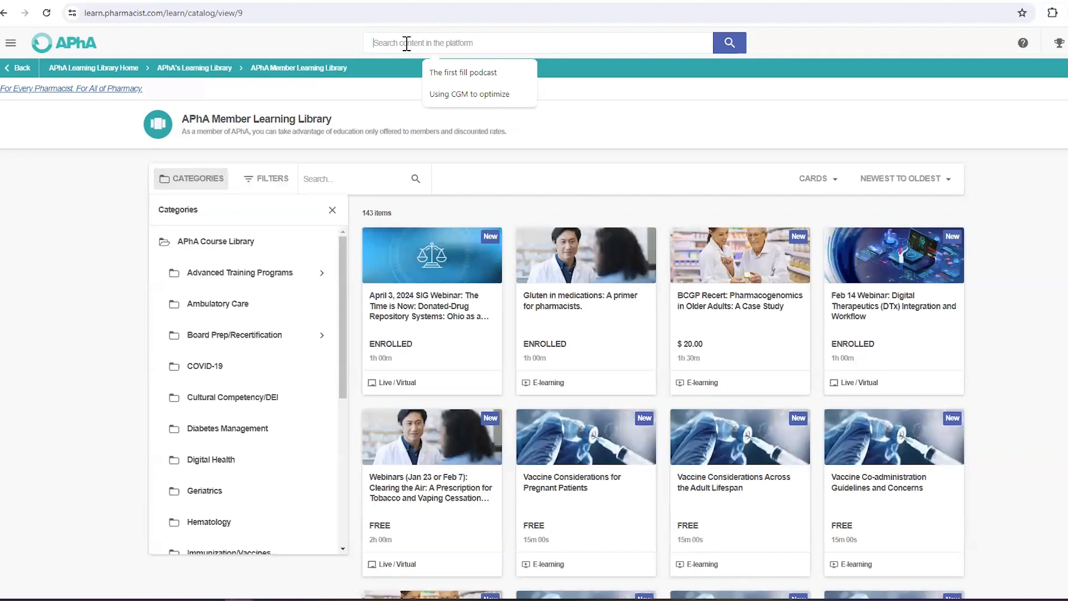
Step: Search the site for 'test and treat' and open the Test and Treat for Respiratory Conditions course
type("test and trea")
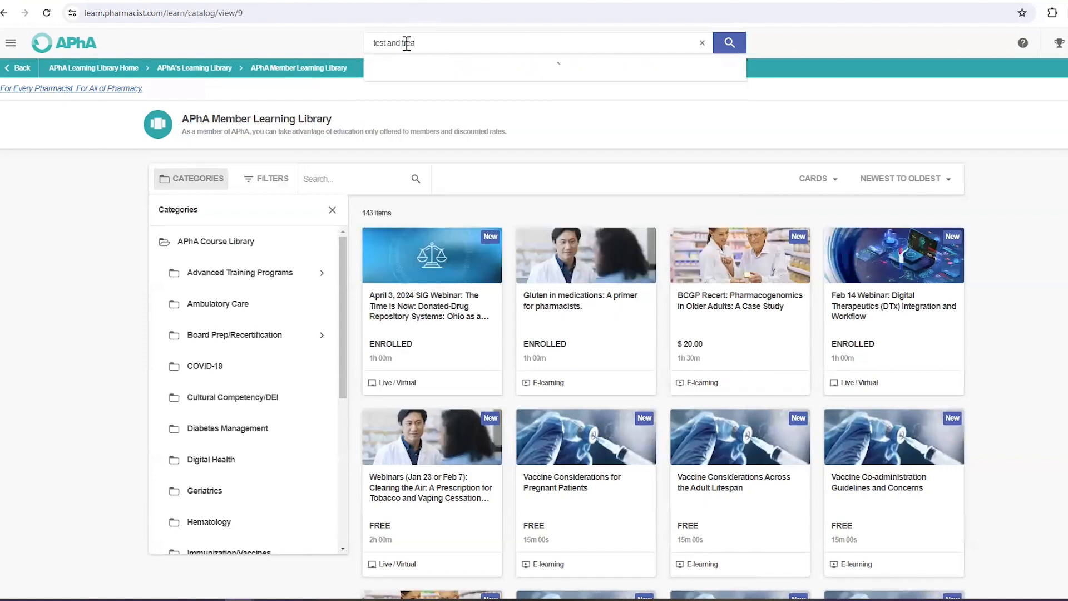
type("t")
left_click(733, 44)
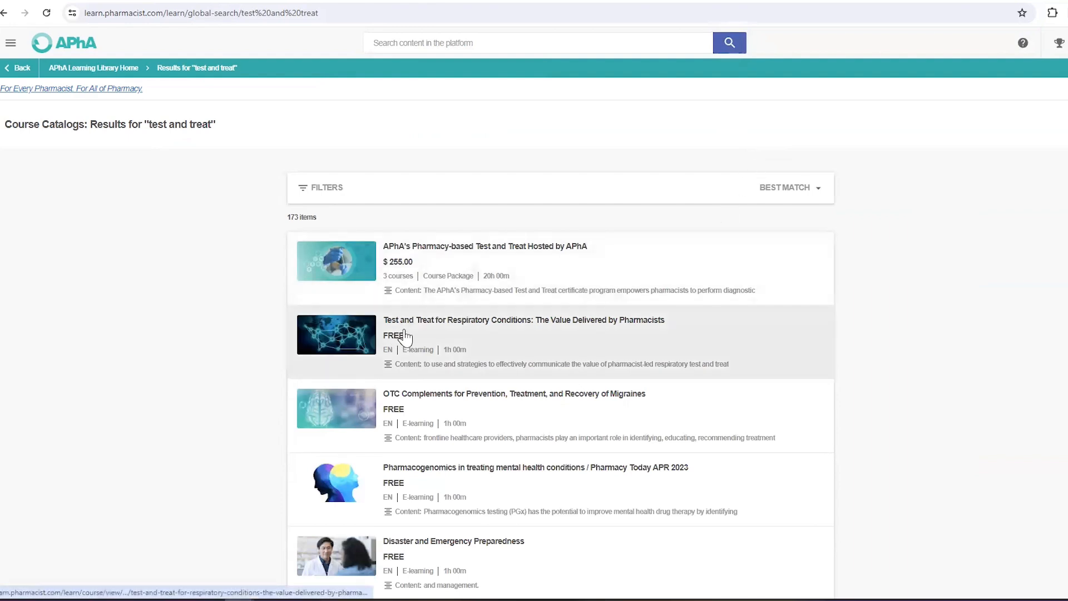
left_click(406, 334)
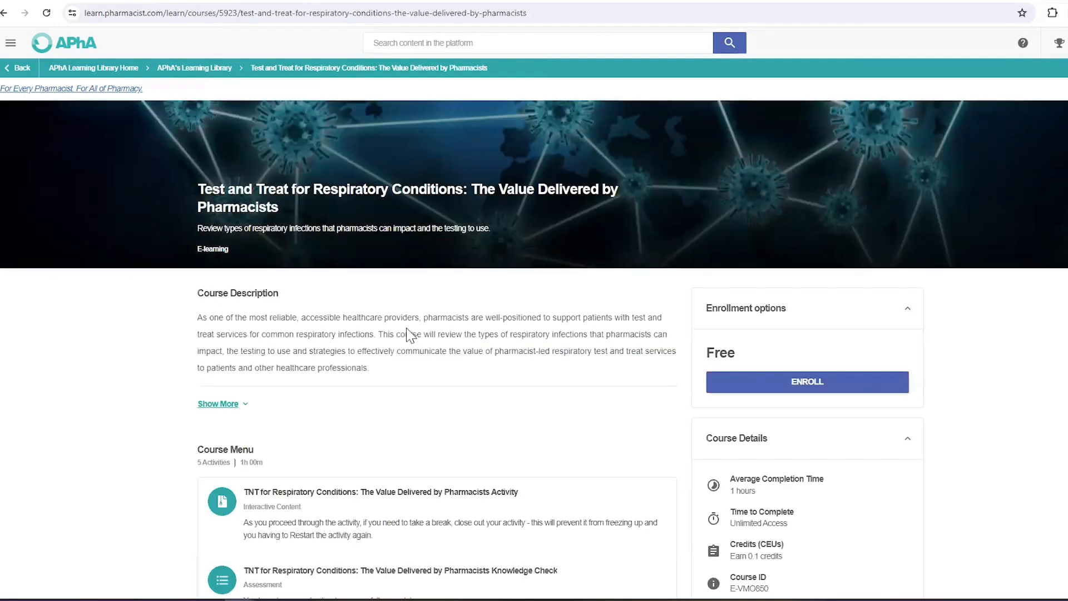
Step: Expand the Test and Treat course description, then enroll in the free course
scroll(407, 334, "down", 3)
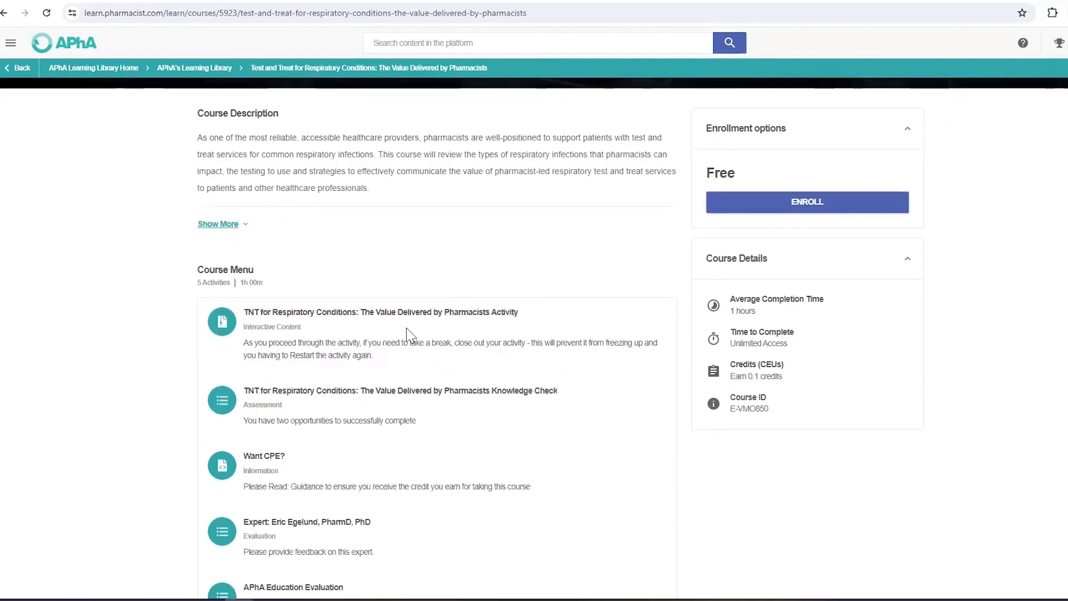
scroll(410, 335, "up", 2)
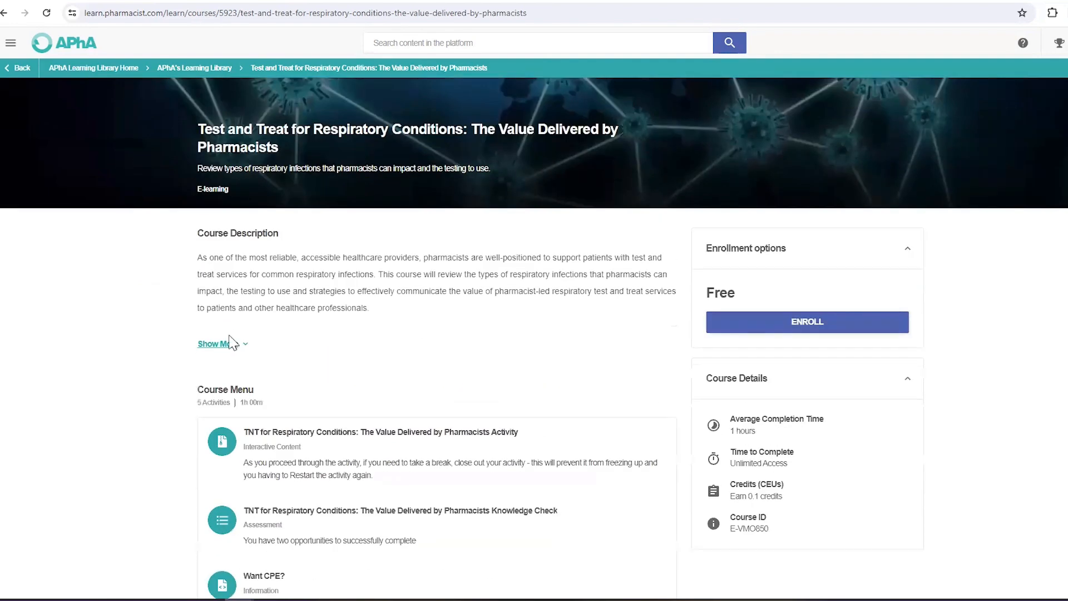
left_click(219, 344)
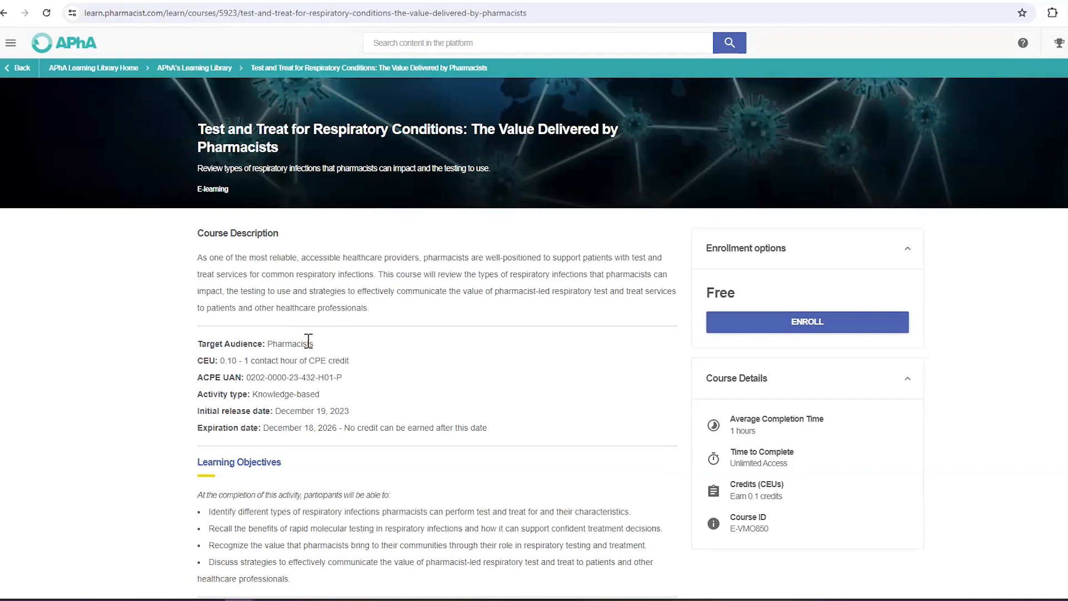
scroll(308, 341, "down", 2)
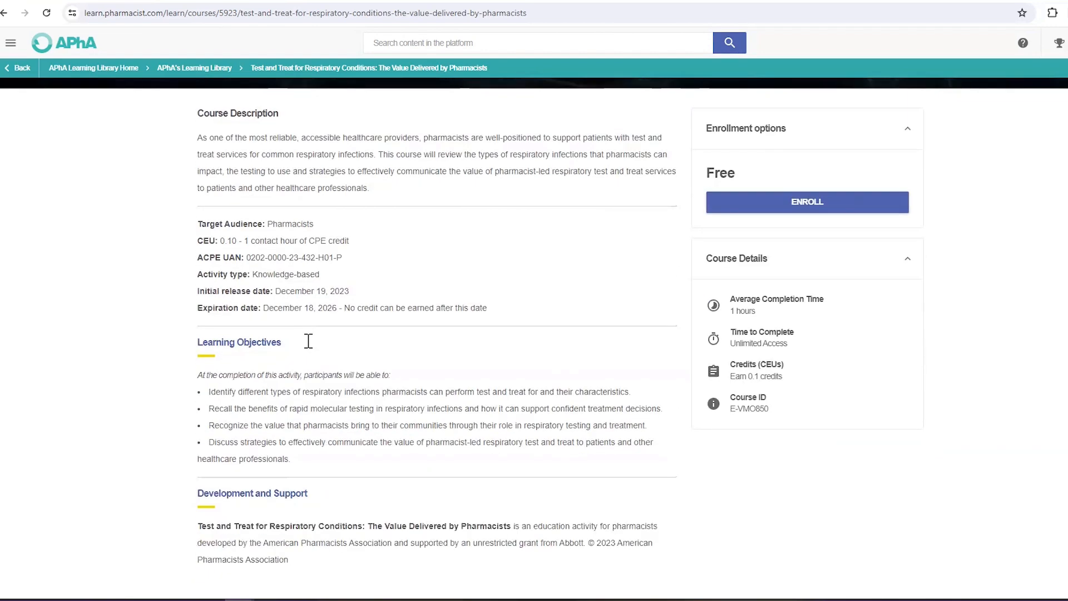
scroll(308, 341, "down", 6)
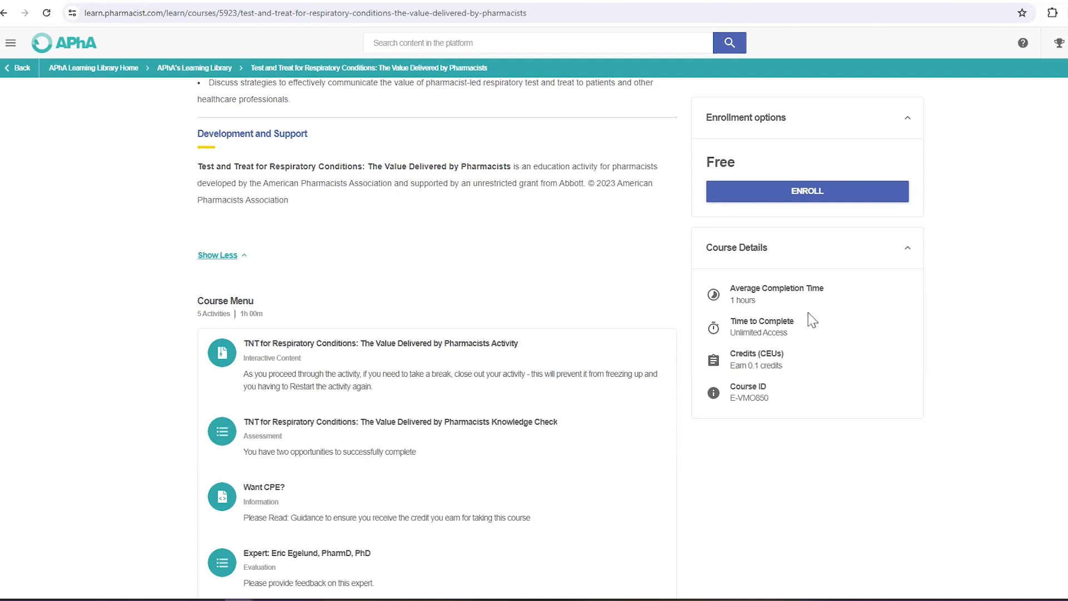
left_click(775, 194)
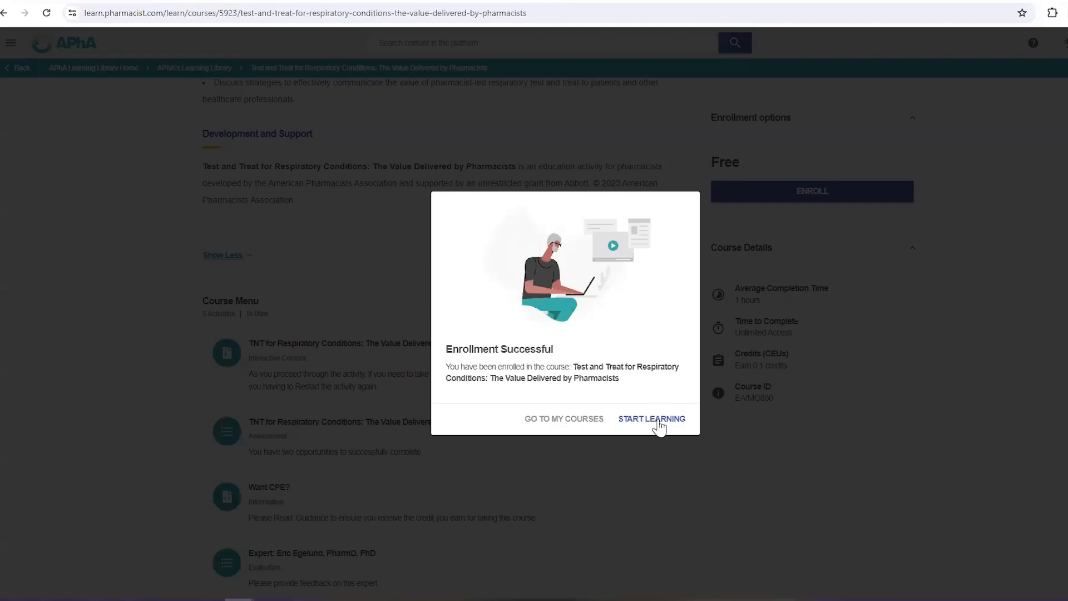
Step: Start learning the Test and Treat course and scroll through its Course Menu
left_click(660, 426)
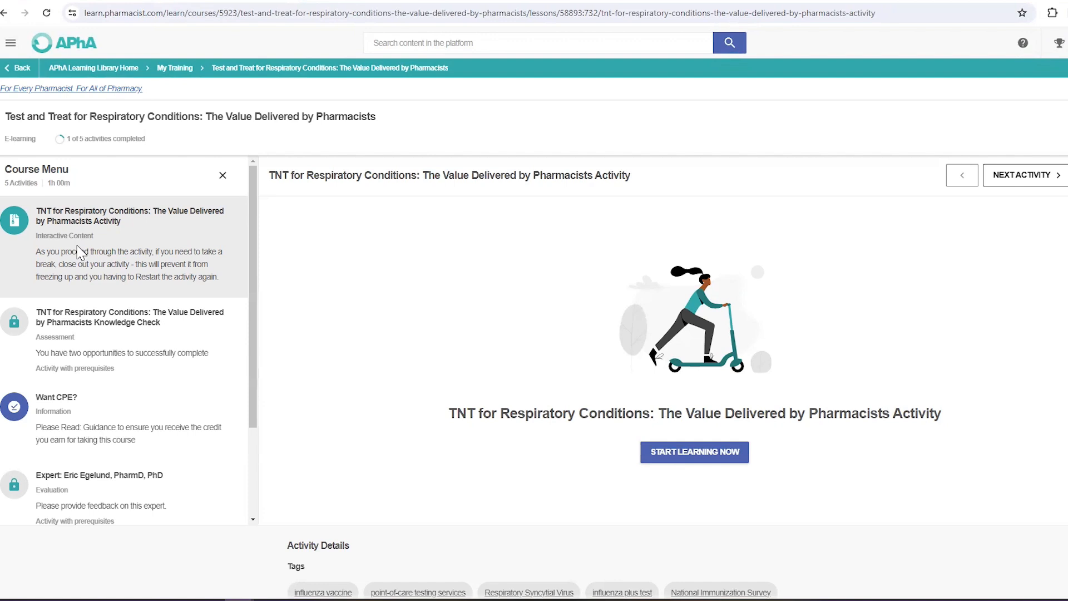
scroll(78, 253, "down", 1)
scroll(79, 253, "down", 1)
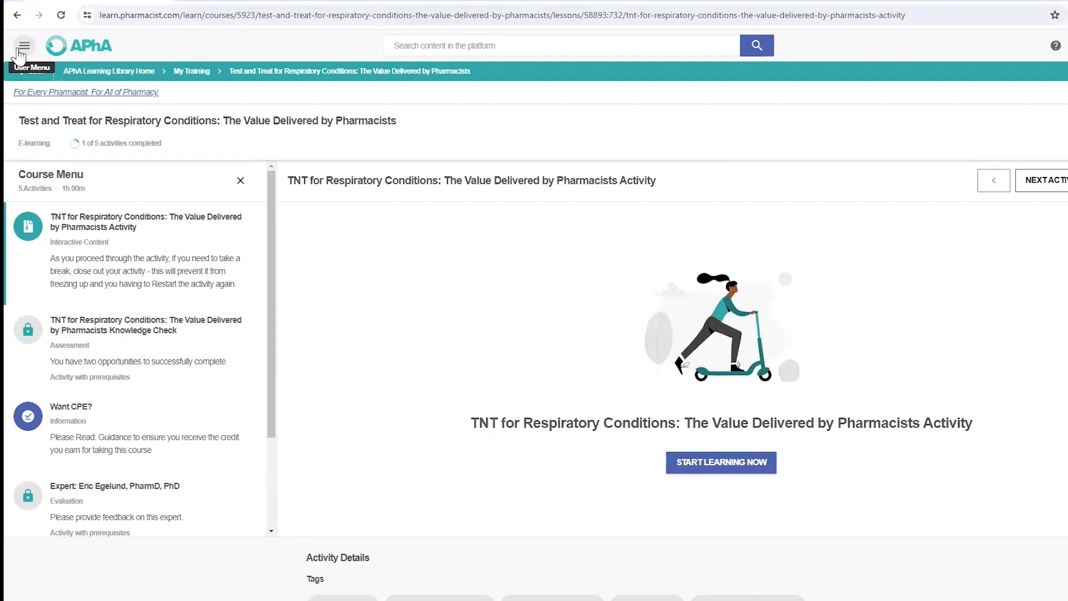
Step: Go to APhA's Learning Library from the menu and filter Price to Cost
left_click(21, 49)
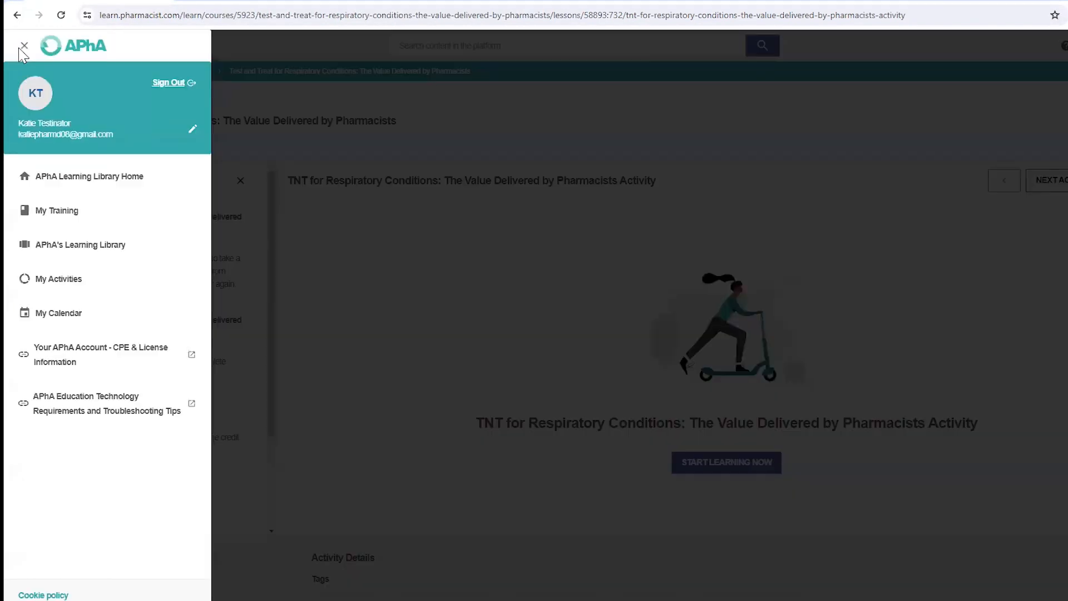
left_click(76, 248)
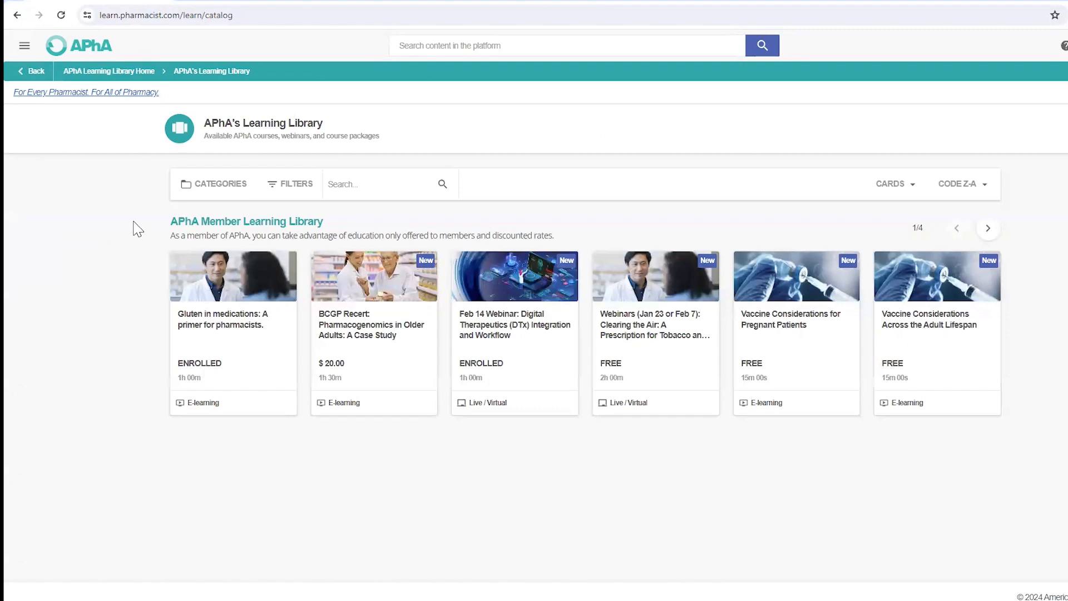
left_click(281, 189)
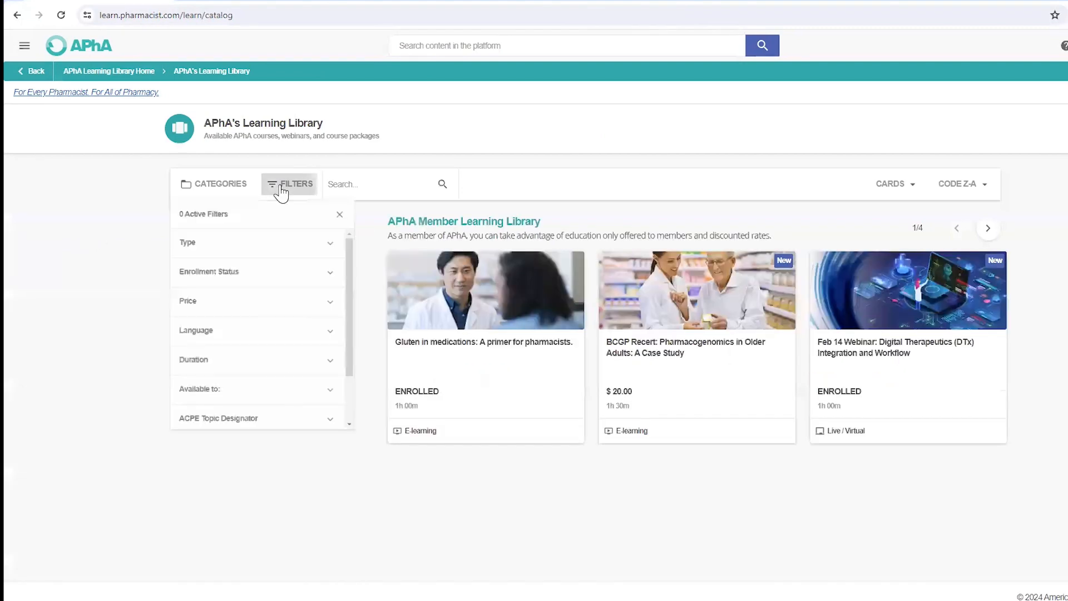
left_click(227, 311)
left_click(181, 388)
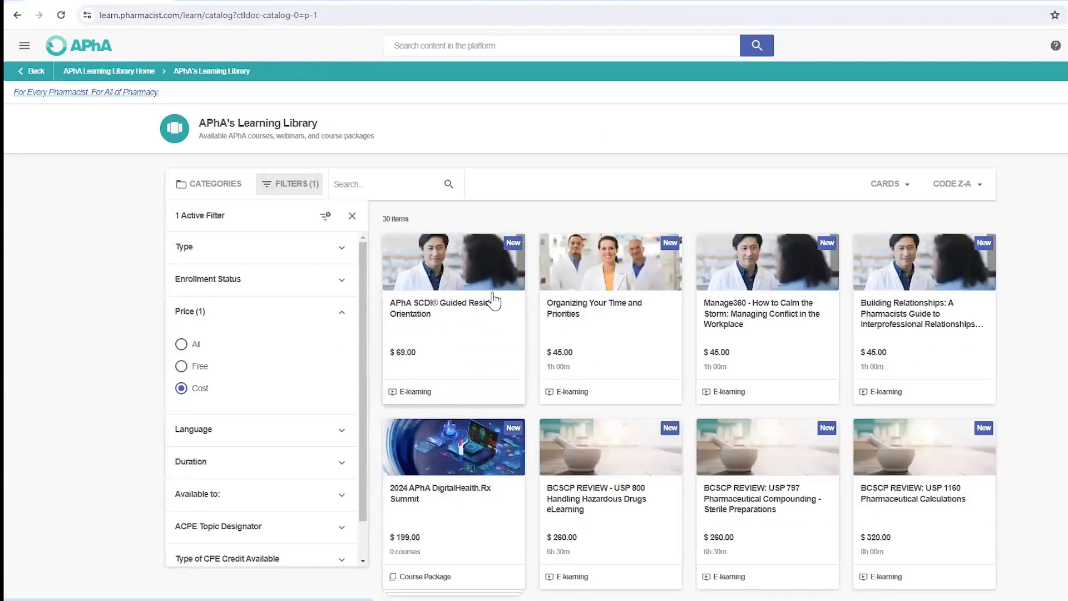
scroll(492, 306, "down", 5)
scroll(494, 300, "down", 7)
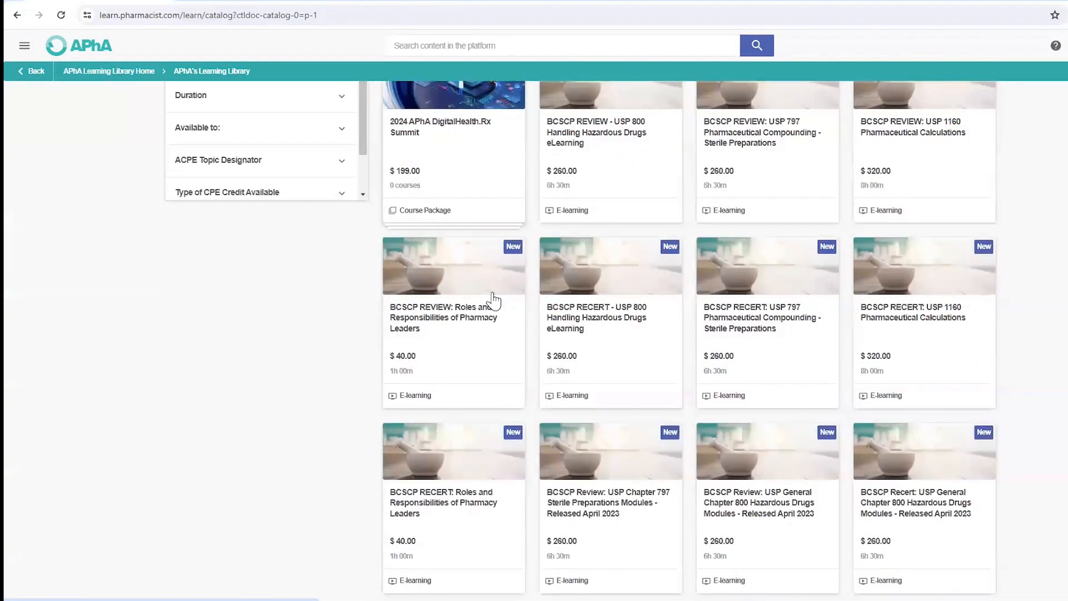
scroll(495, 298, "down", 1)
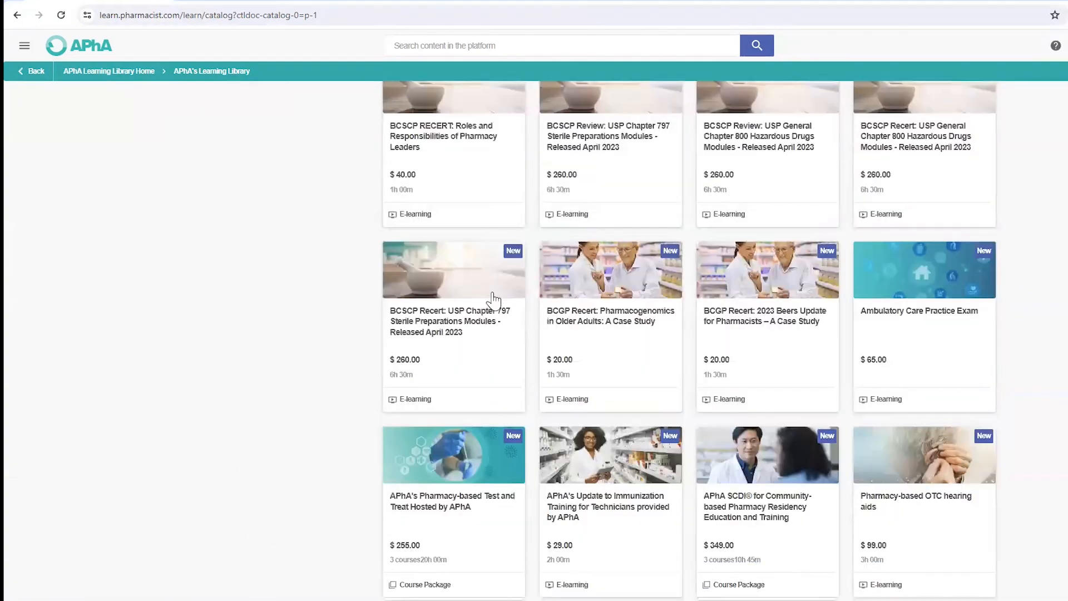
Step: Add the $99.00 Pharmacy-based OTC hearing aids course to the cart and view the cart
left_click(910, 487)
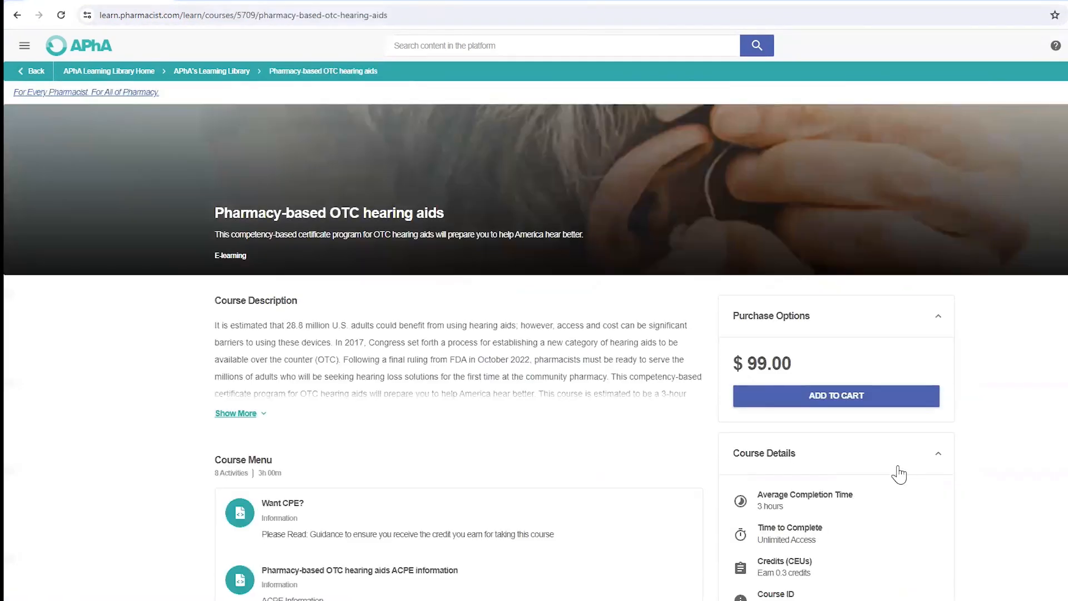
left_click(832, 398)
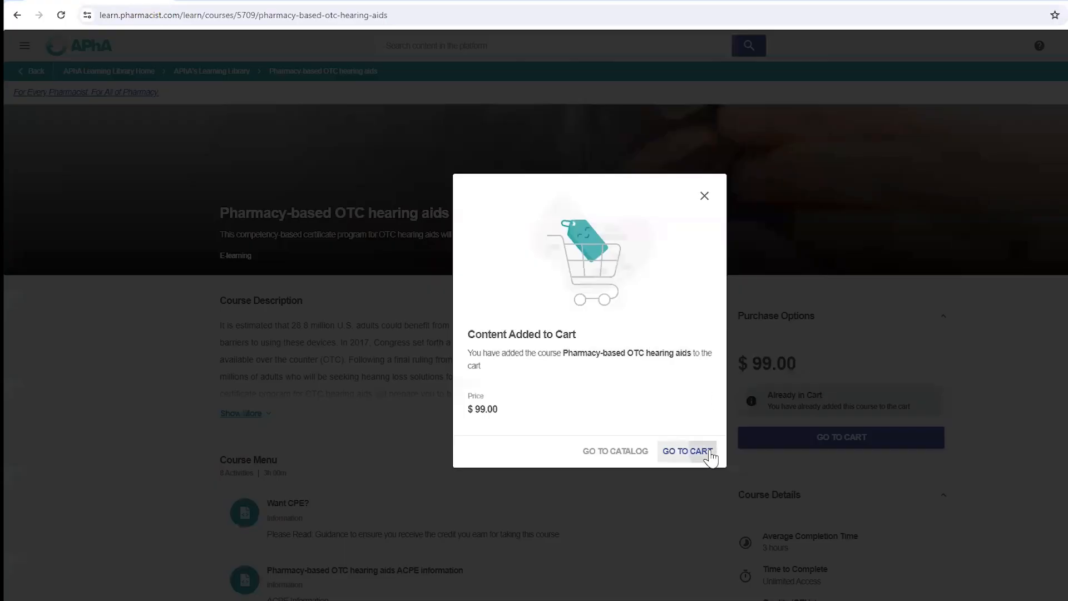
left_click(712, 456)
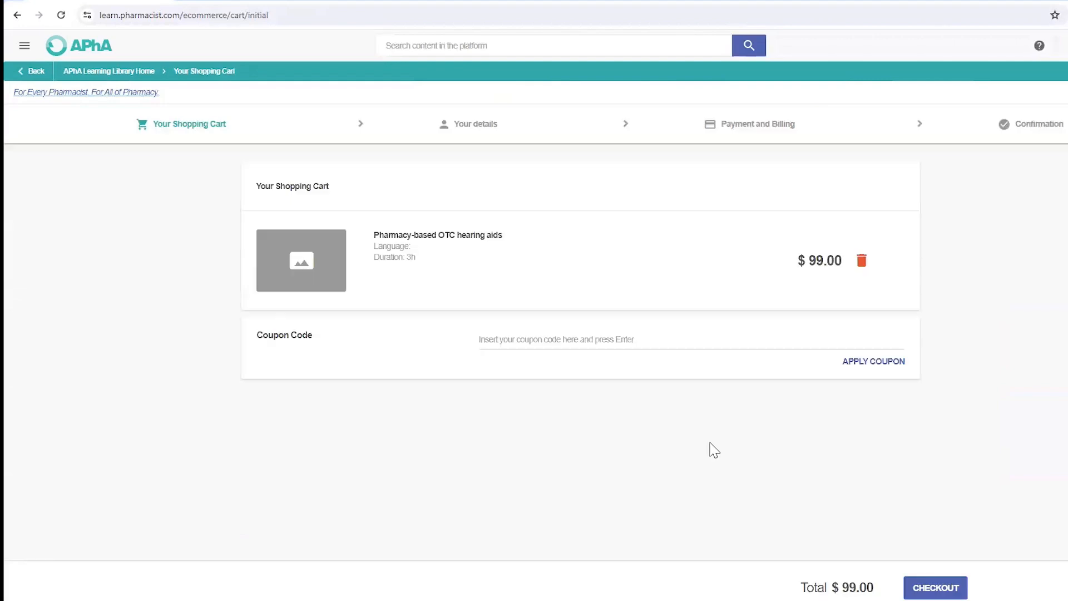
Step: Check out the hearing aids course: save billing details, accept the terms, confirm the order
left_click(934, 591)
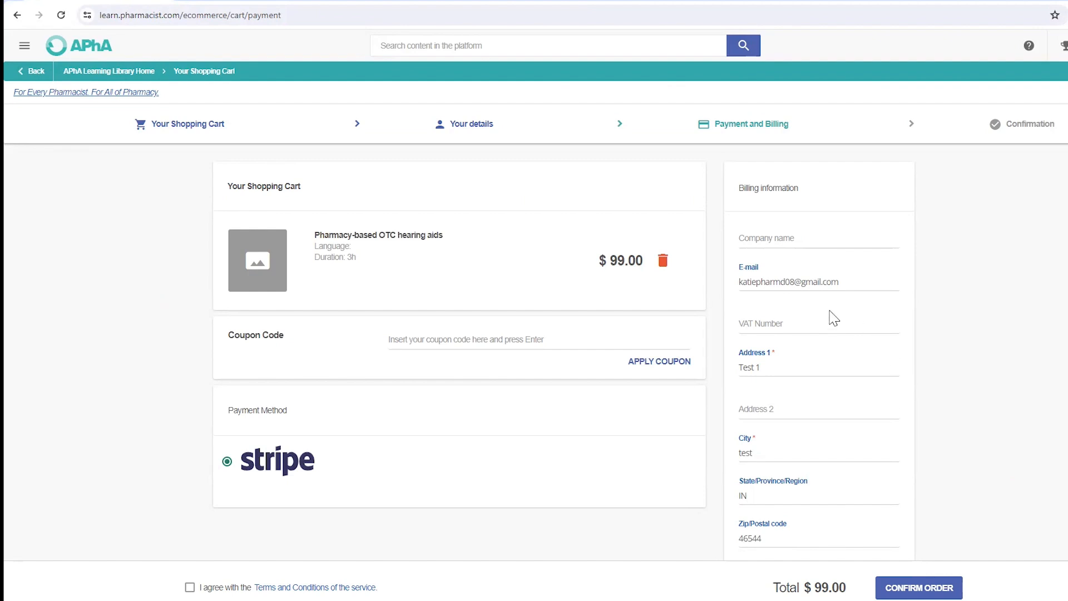
scroll(829, 317, "down", 3)
left_click(865, 474)
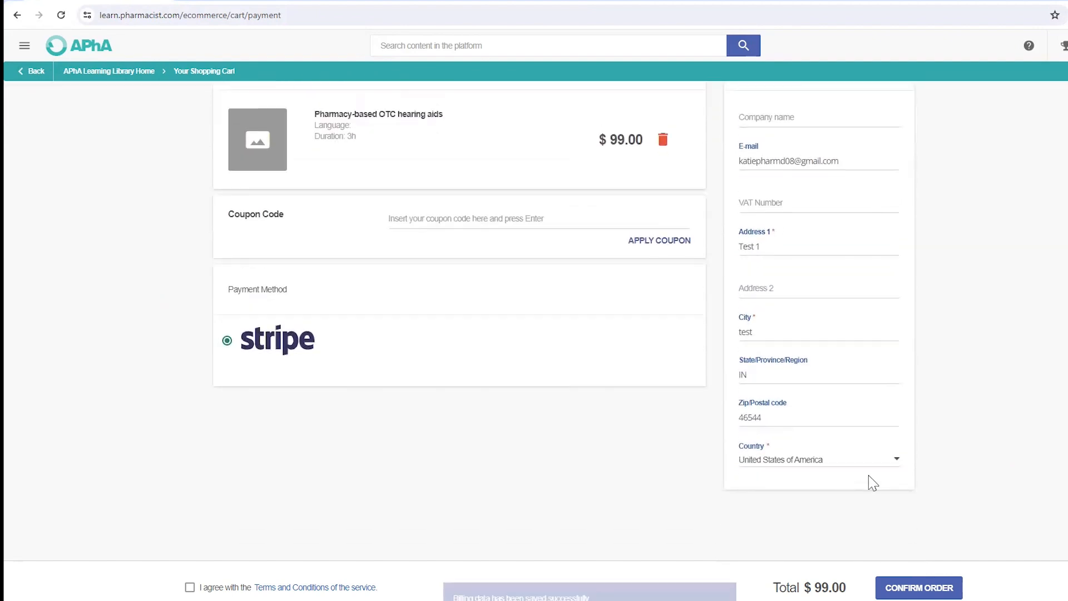
left_click(189, 589)
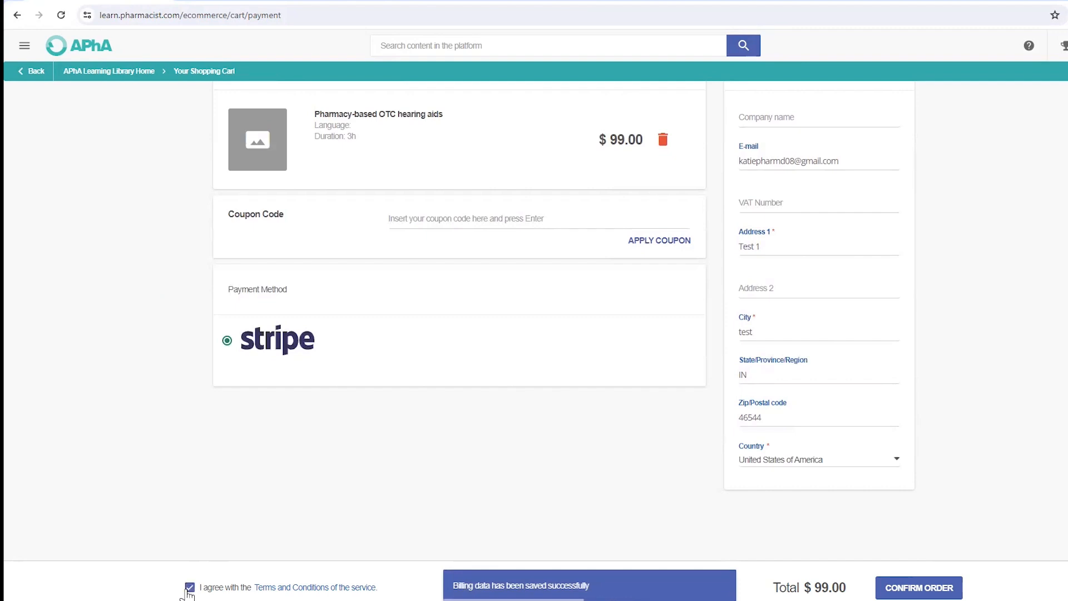
left_click(940, 593)
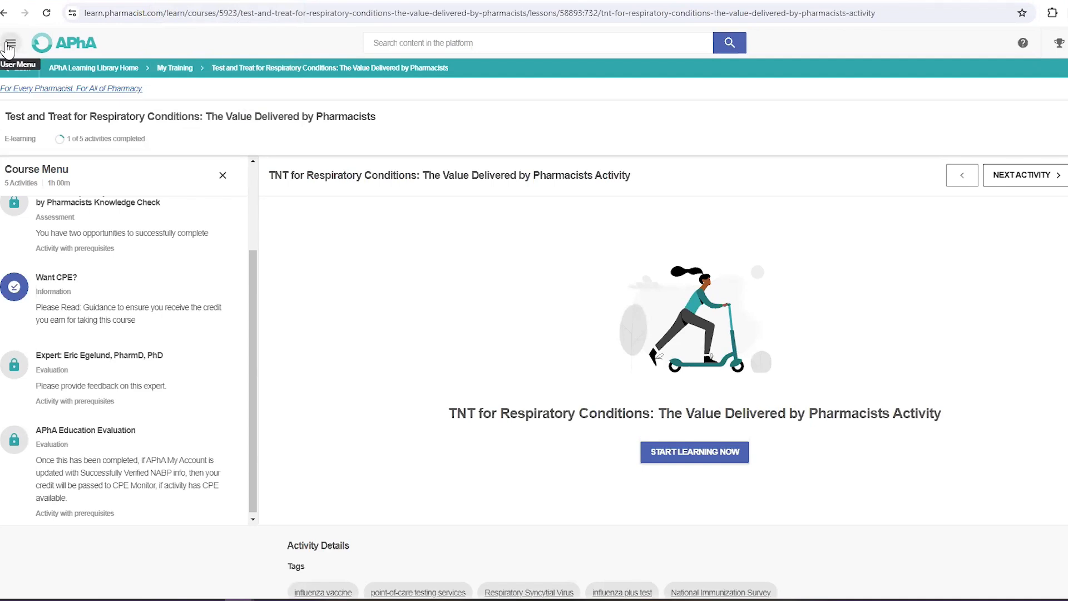
Step: Open My Activities, list Courses and go to page 2 of the enrolled courses
left_click(9, 46)
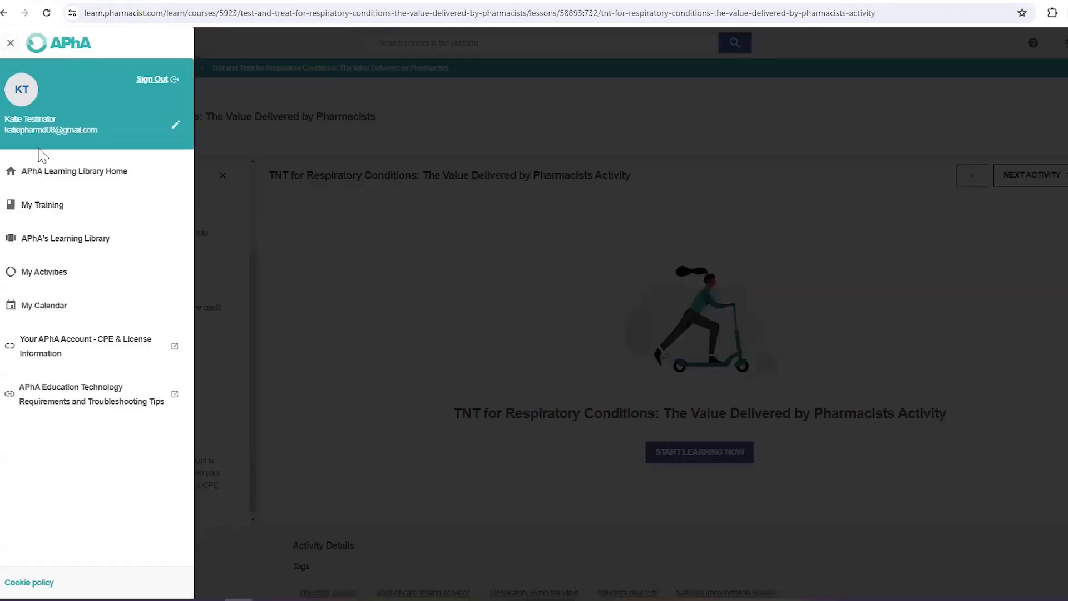
left_click(36, 274)
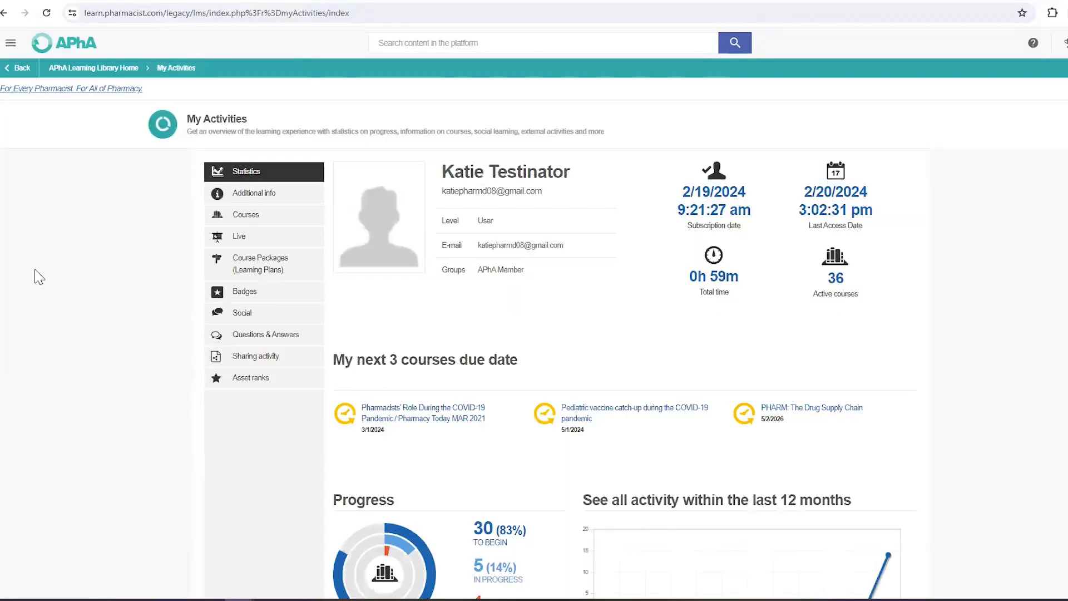
left_click(259, 223)
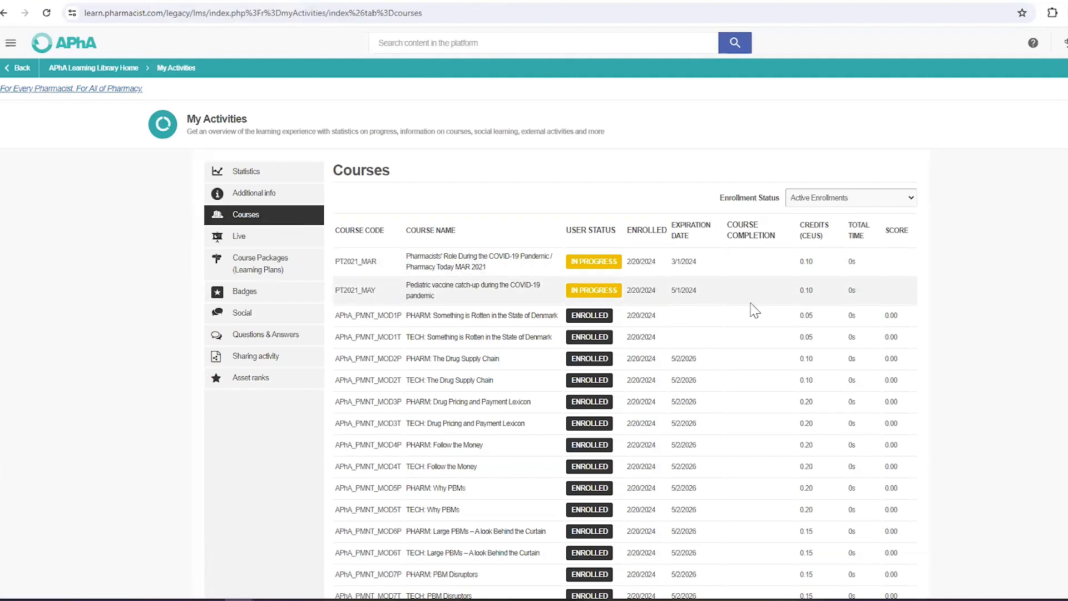
scroll(754, 310, "down", 4)
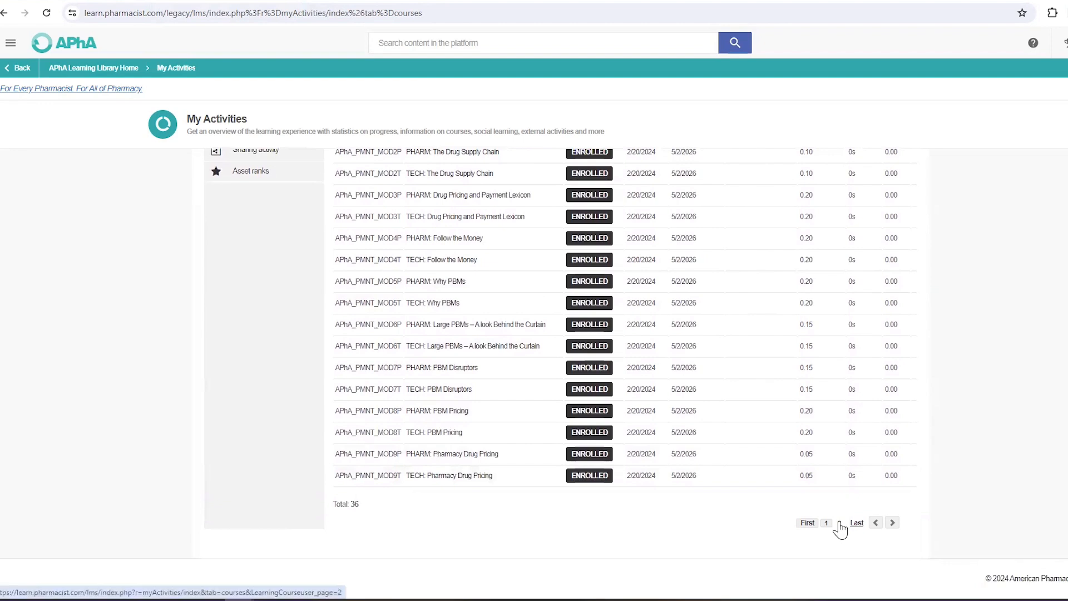
left_click(838, 523)
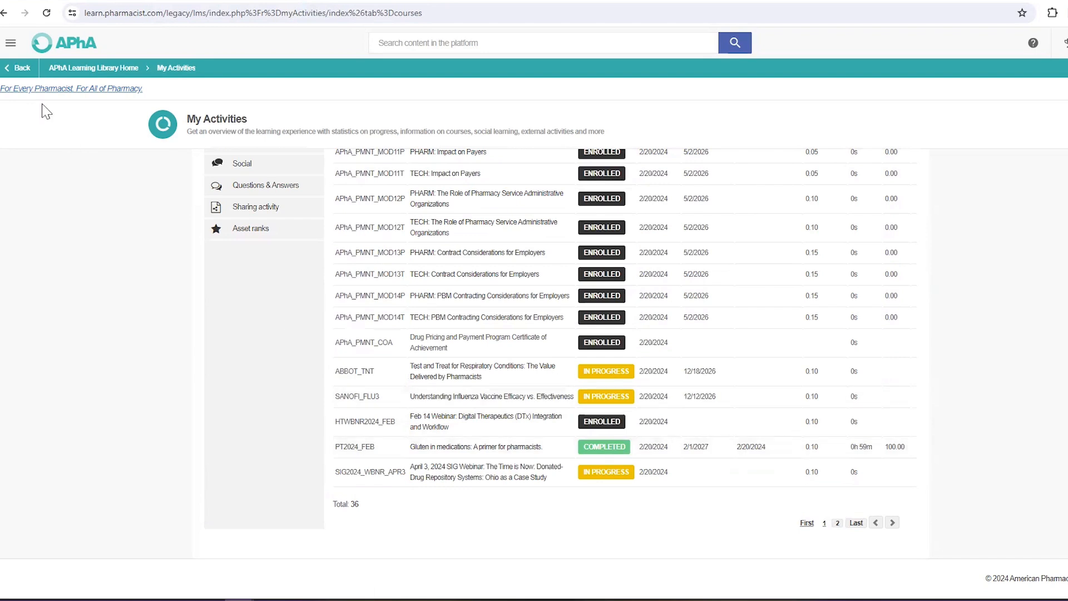
left_click(11, 44)
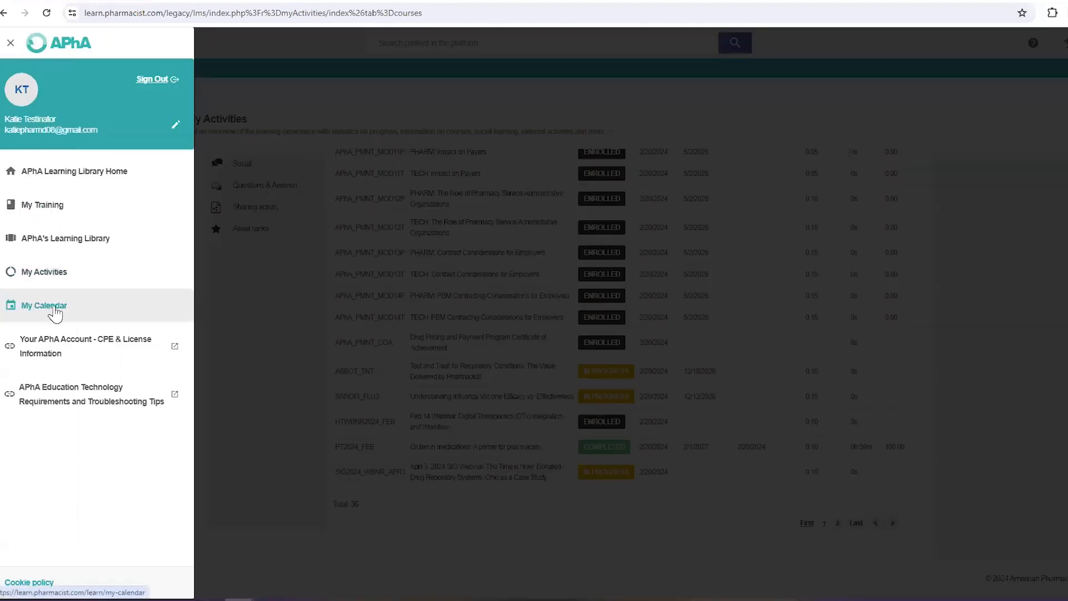
Step: Open My Calendar and switch it to April 2024
left_click(55, 313)
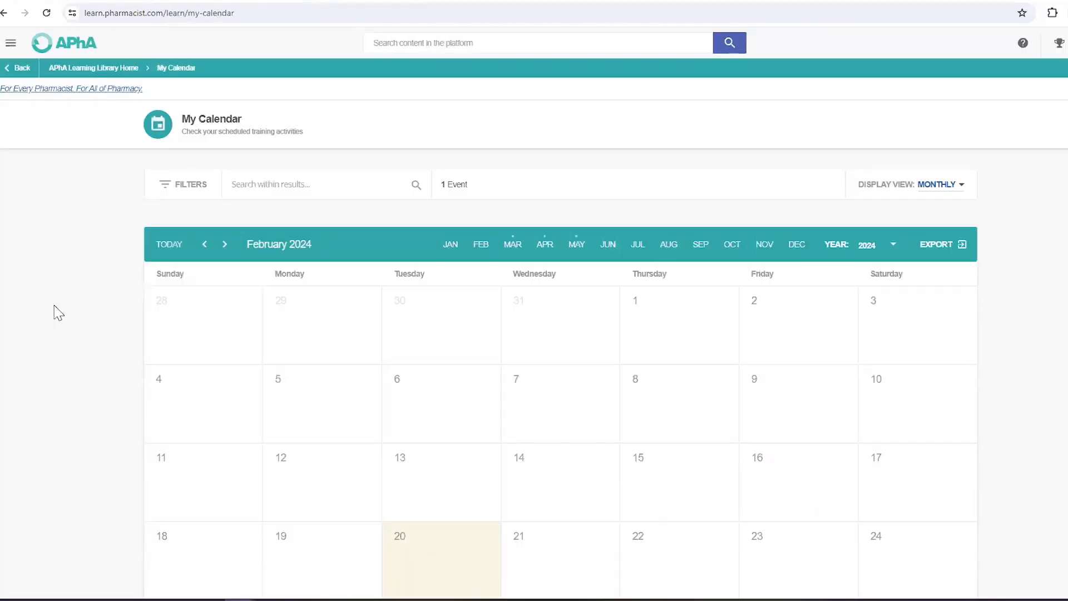
scroll(520, 219, "down", 2)
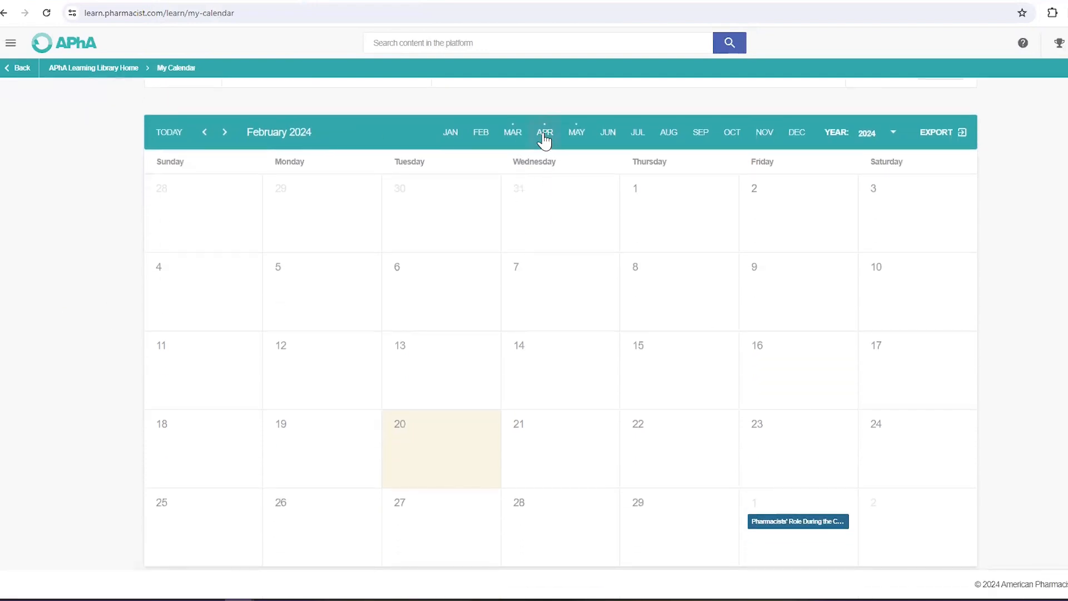
left_click(543, 136)
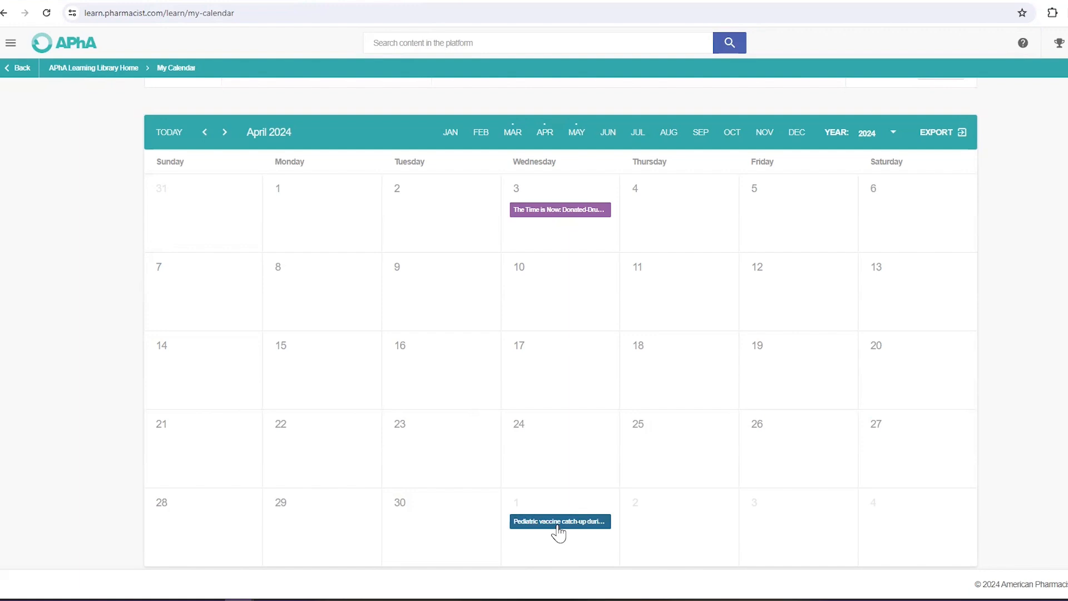
Step: Bring up the calendar's Export link options, then dismiss them
scroll(902, 326, "up", 2)
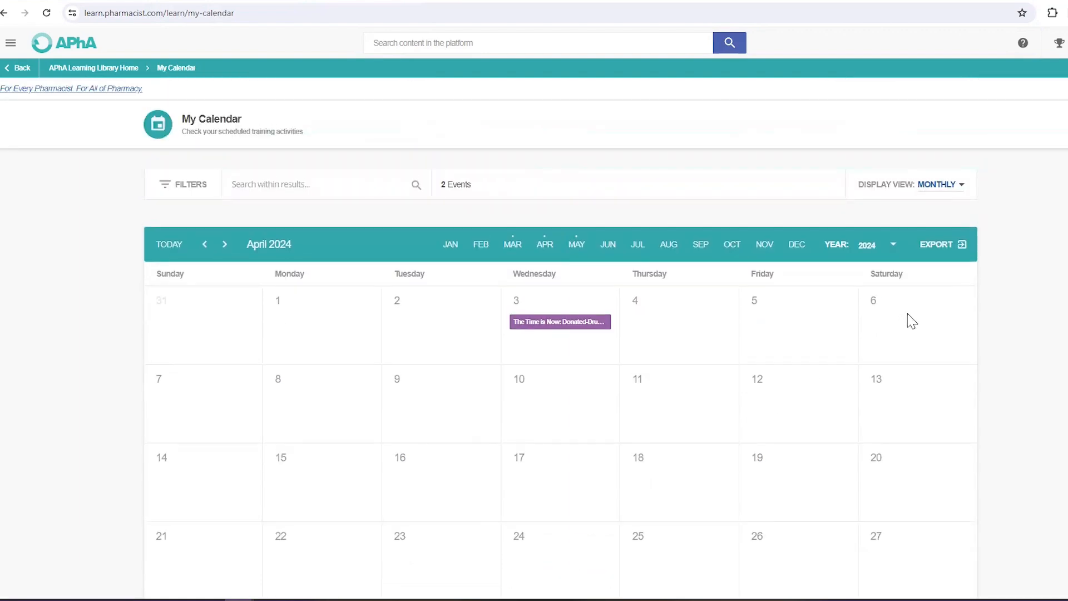
left_click(942, 252)
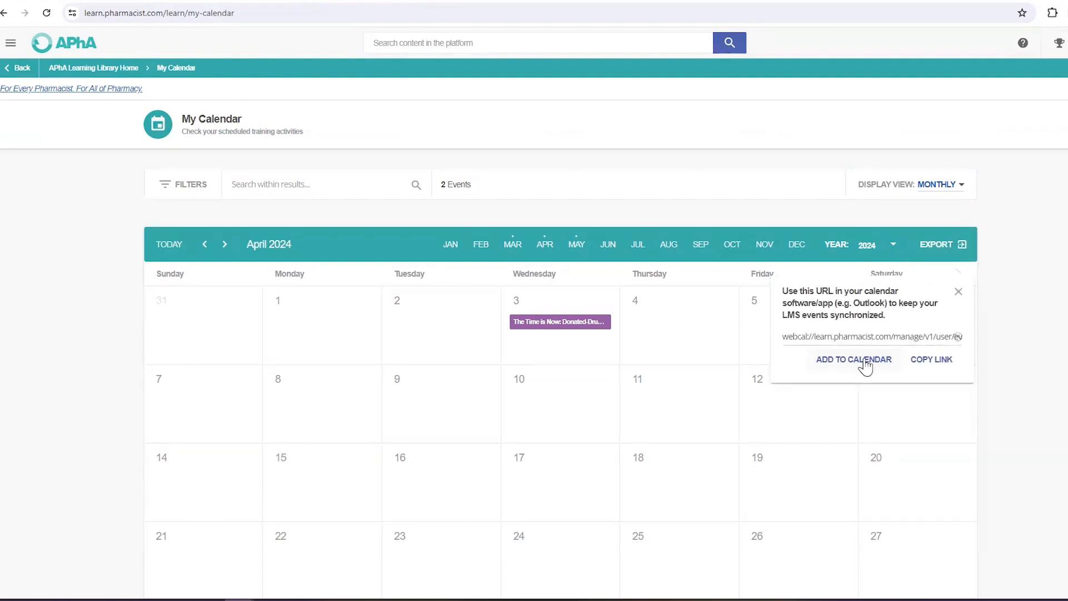
left_click(1057, 339)
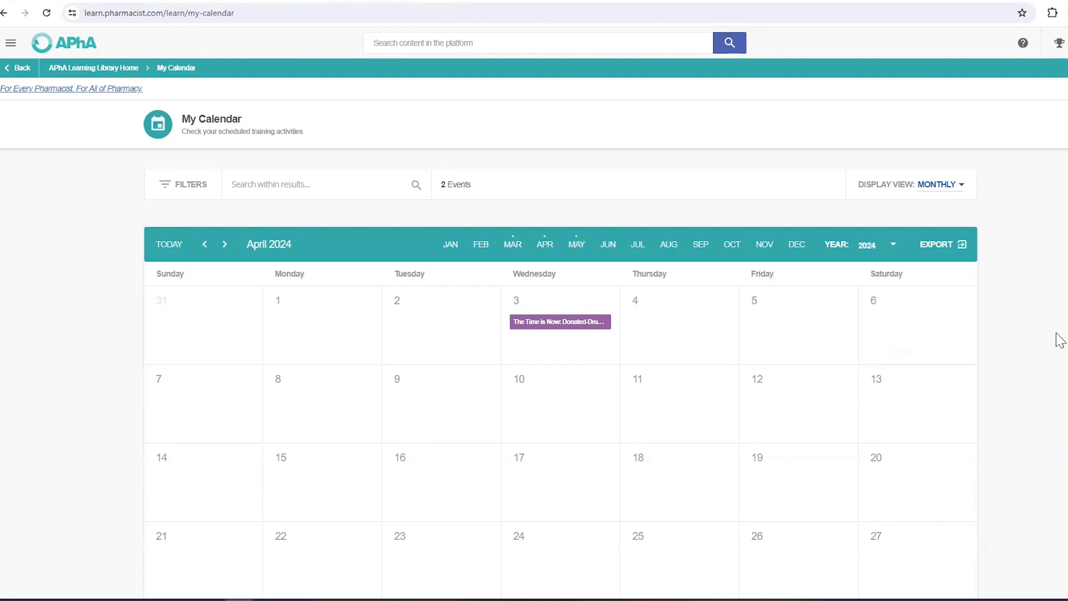
left_click(10, 44)
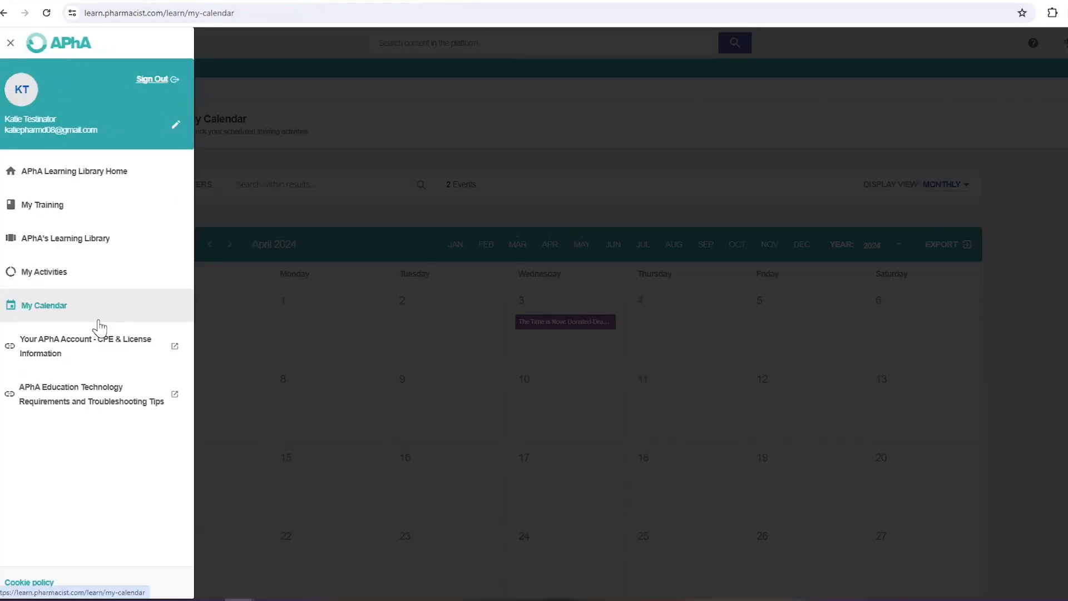